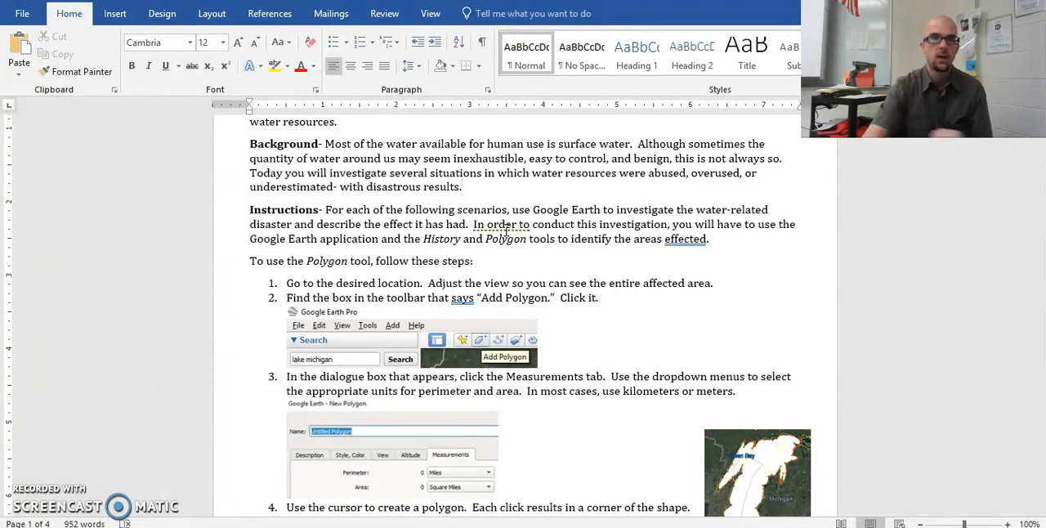
- Look through the worksheet's Polygon tool instructions and the Aral Sea, Oroville Dam and Bento Rodrigues sections with their tables
scroll(702, 276, "down", 2)
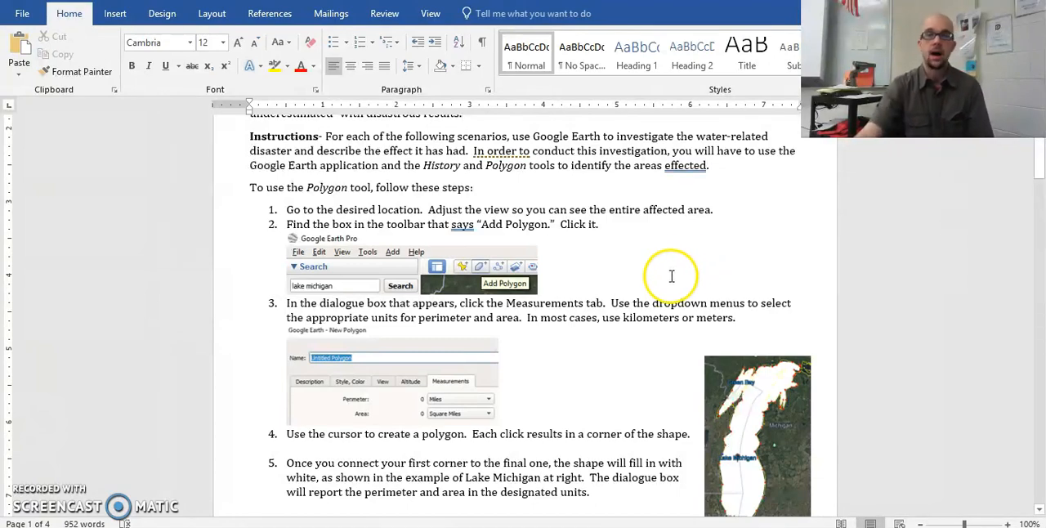
scroll(679, 274, "down", 15)
scroll(687, 280, "down", 1)
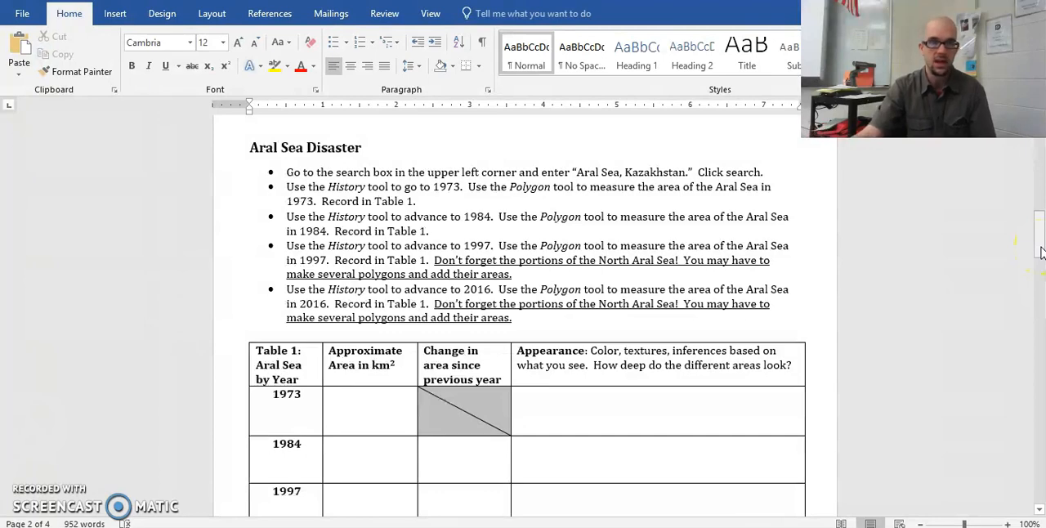
left_click_drag(1037, 237, 1041, 335)
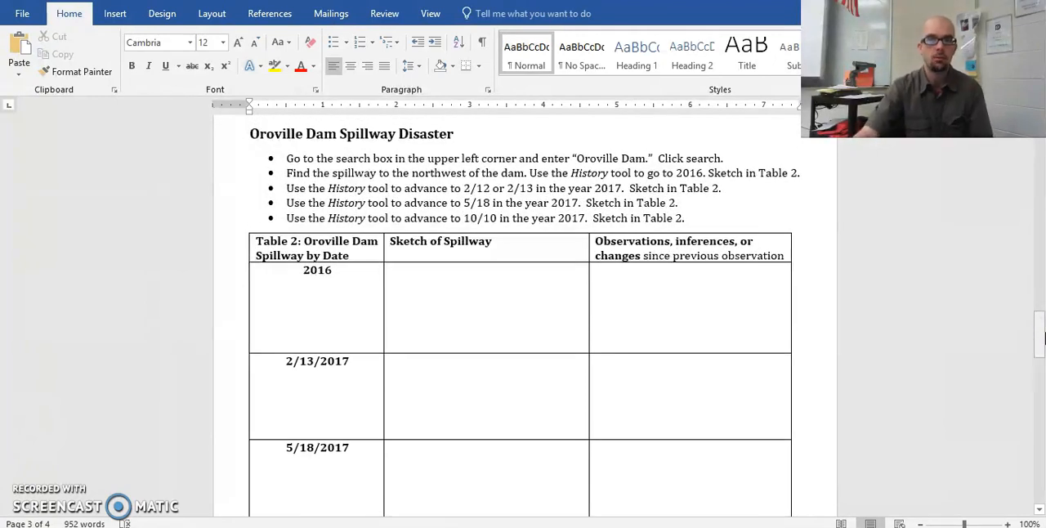
left_click(1041, 338)
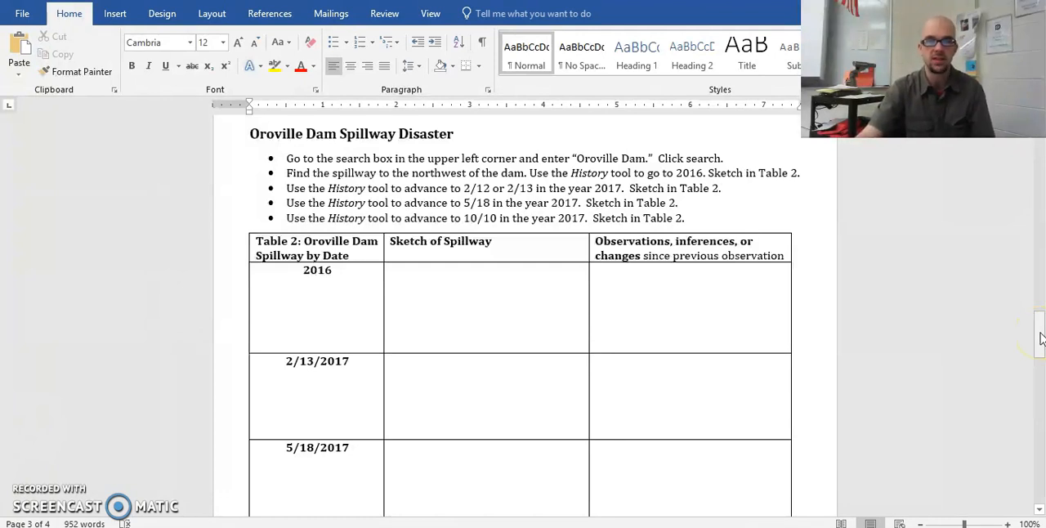
left_click_drag(1040, 338, 1038, 425)
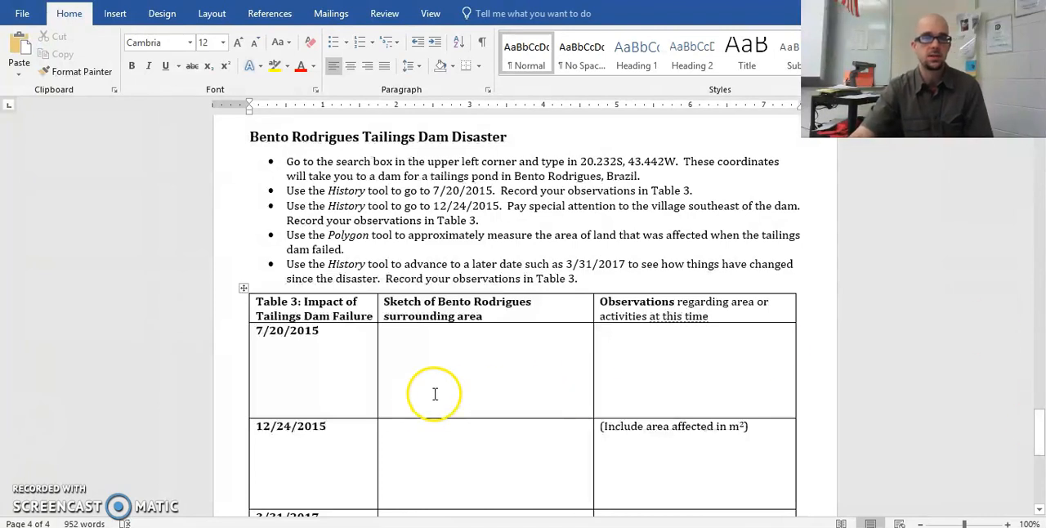
scroll(82, 287, "down", 5)
scroll(170, 289, "down", 4)
left_click_drag(1039, 460, 1039, 241)
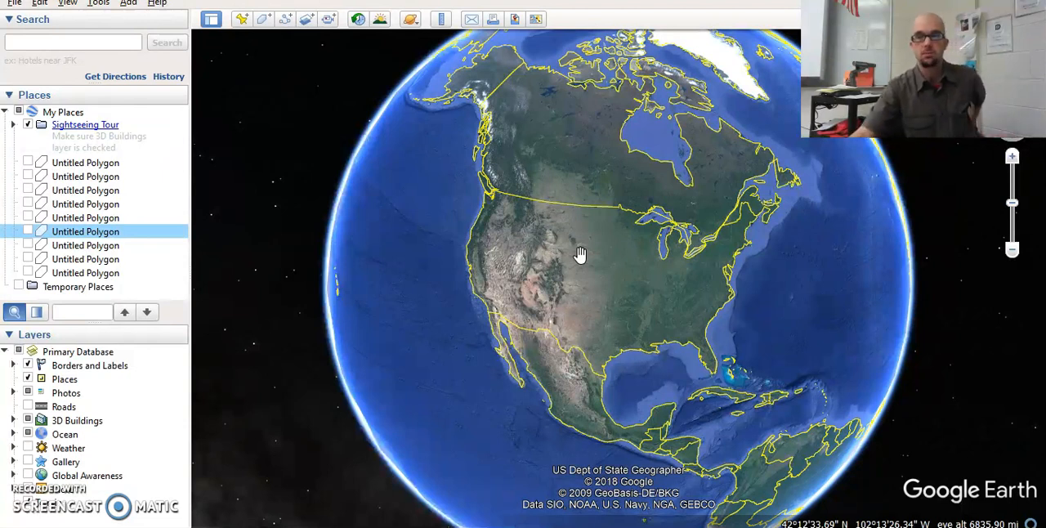
- Search Google Earth for "aral sea" and show the whole sea in the view
left_click(73, 42)
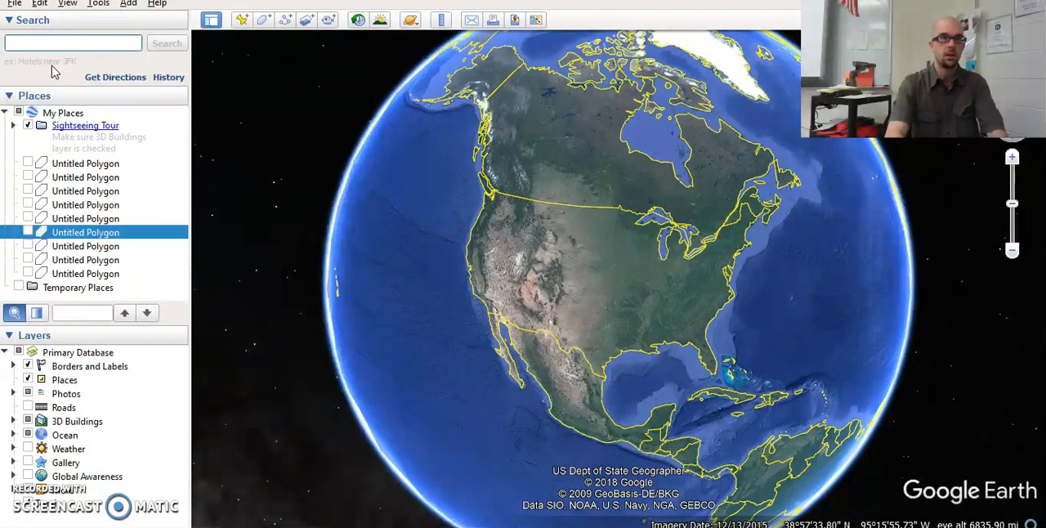
type("aral sea")
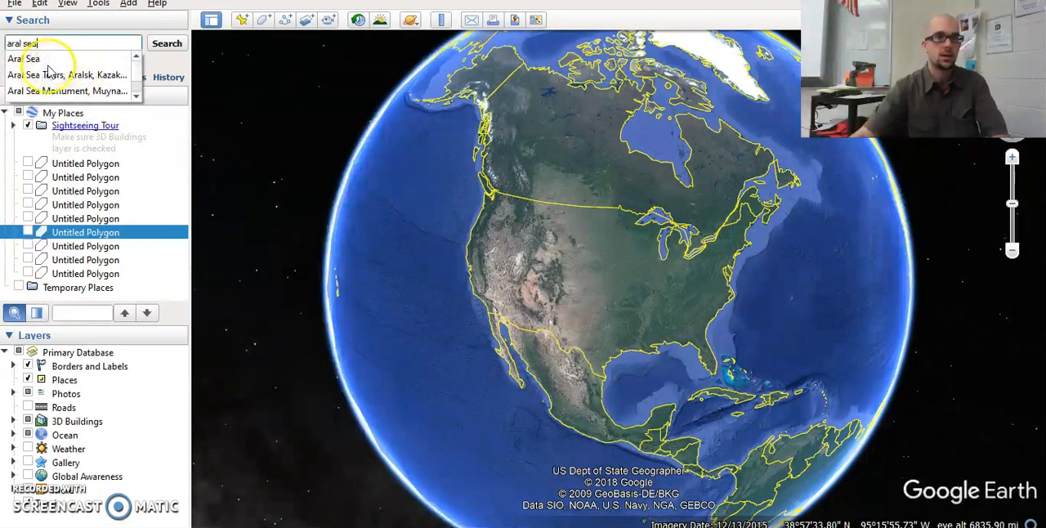
key("Return")
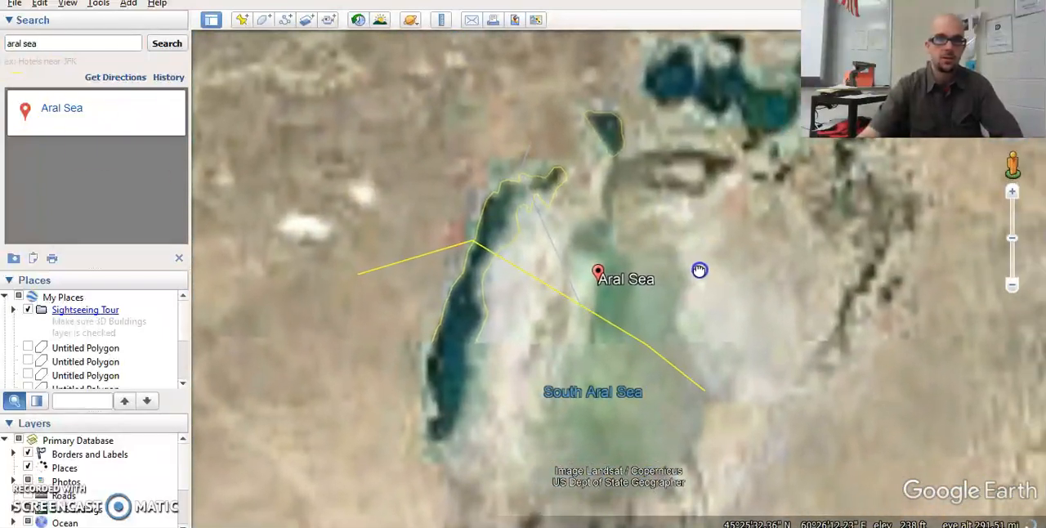
scroll(683, 272, "down", 3)
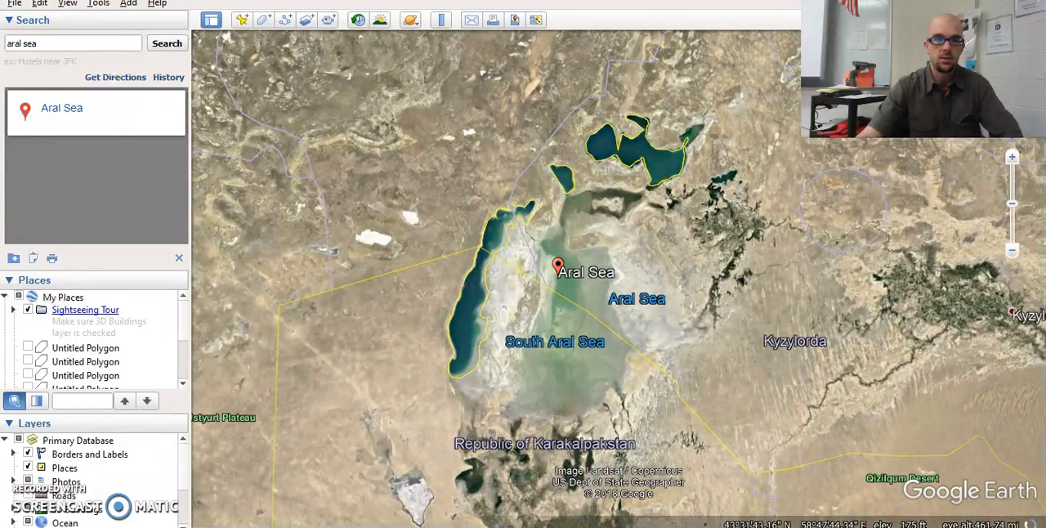
- Review the Aral Sea instructions and Table 1 in the Word worksheet, and return to Google Earth
key("alt+Tab")
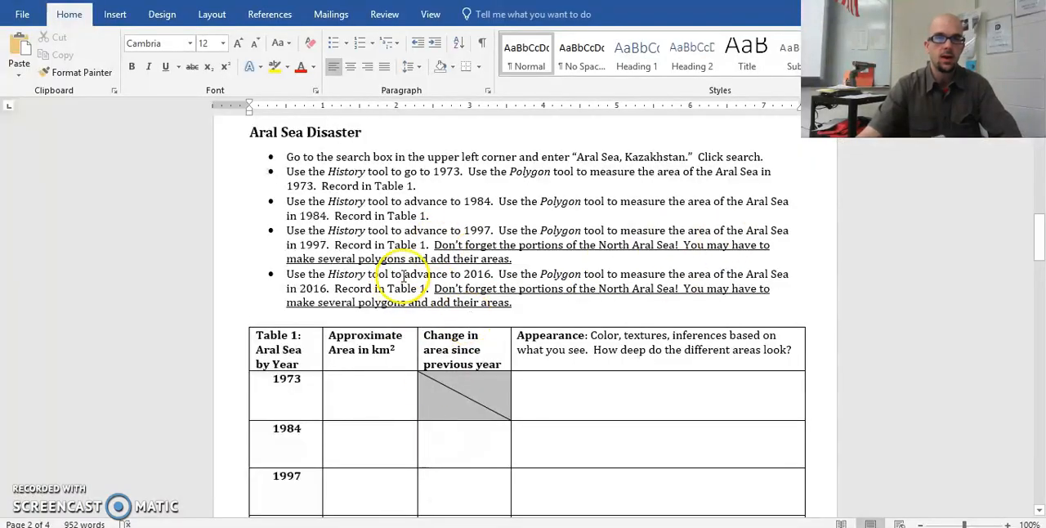
scroll(376, 314, "down", 1)
scroll(376, 314, "down", 1)
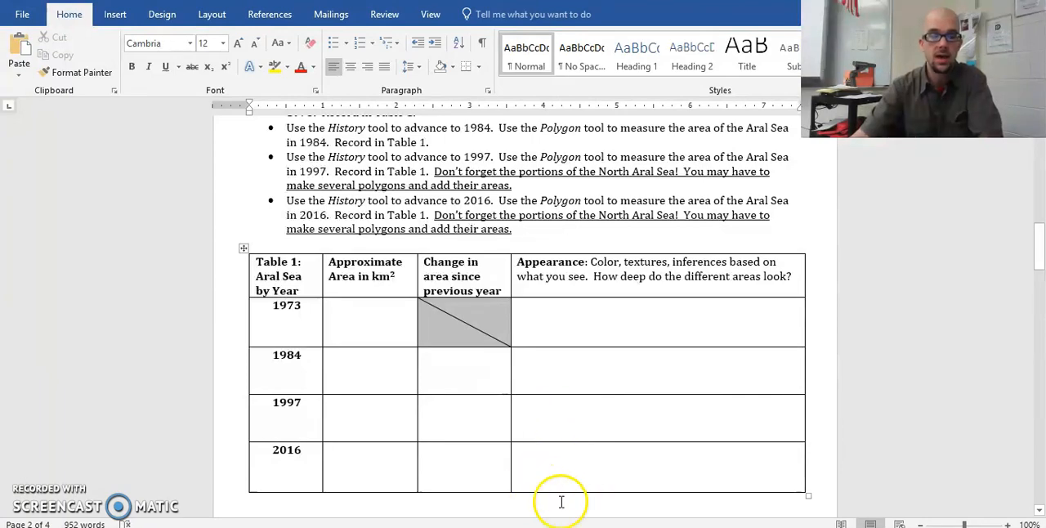
left_click(561, 527)
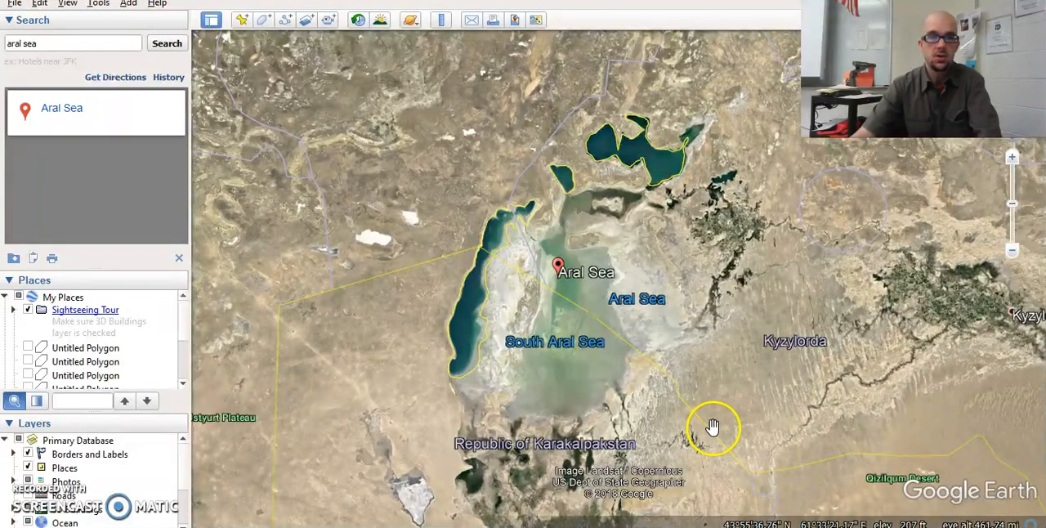
- Turn on historical imagery for the Aral Sea and set its date to 12/1973
scroll(601, 319, "up", 3)
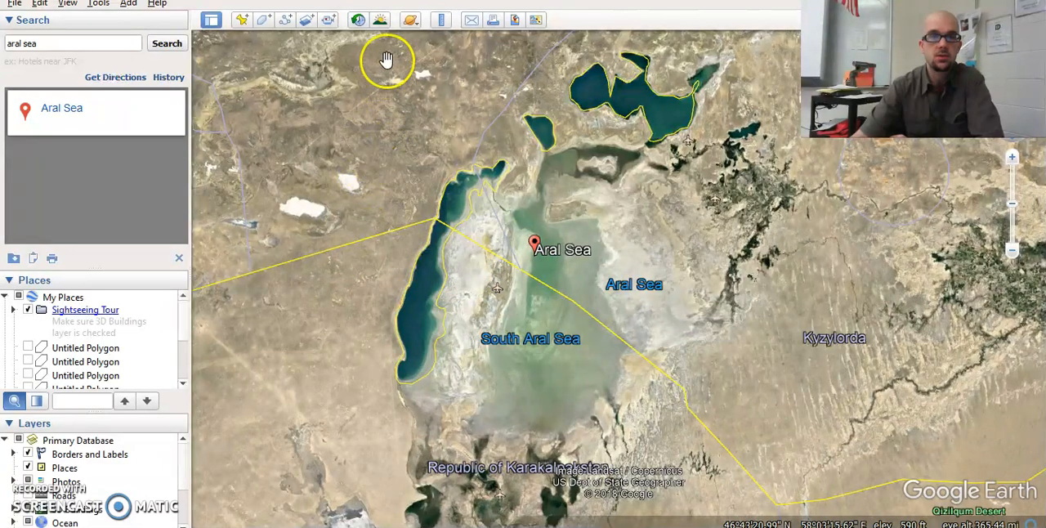
left_click(358, 21)
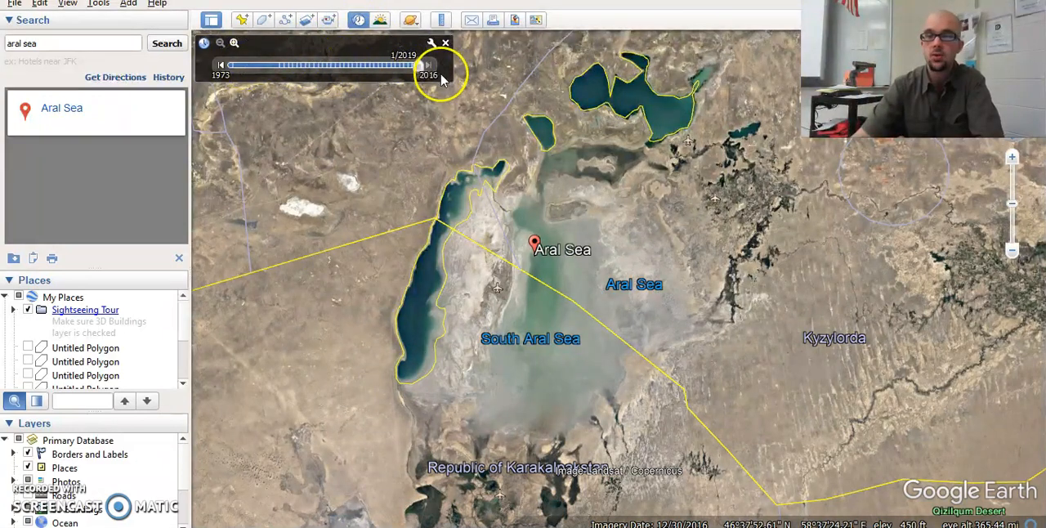
left_click_drag(418, 66, 233, 67)
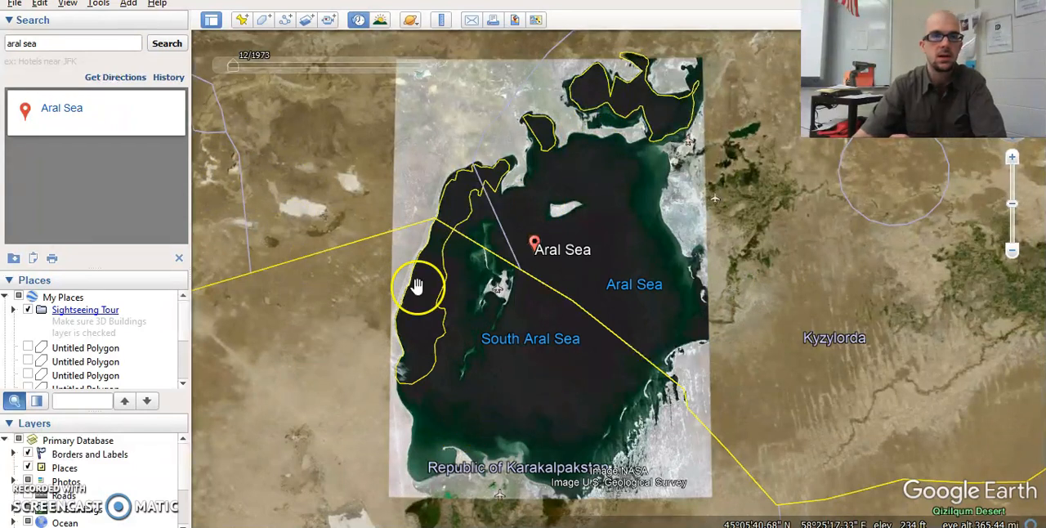
- Advance the historical imagery to 12/1984 to examine the Aral Sea's extent that year
mouse_move(262, 46)
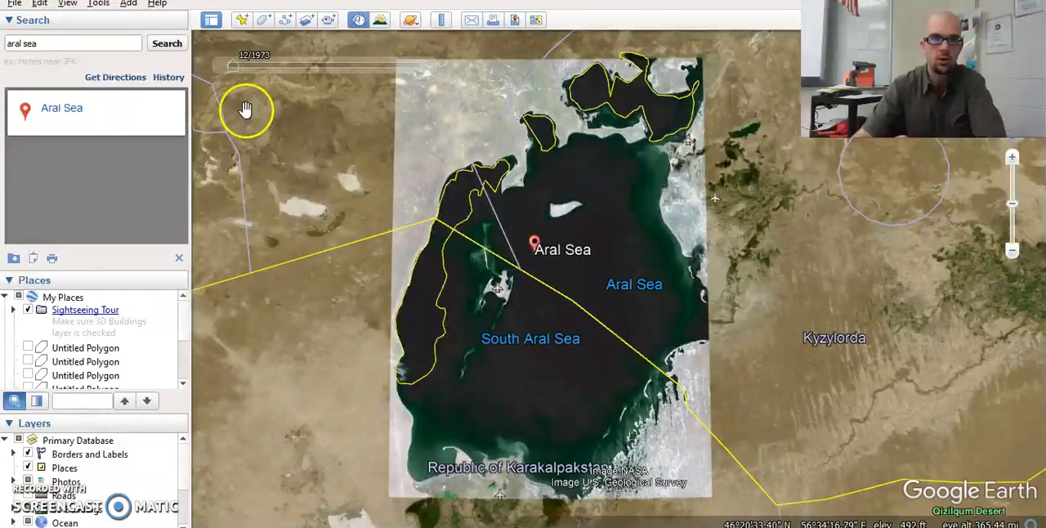
left_click_drag(234, 69, 284, 72)
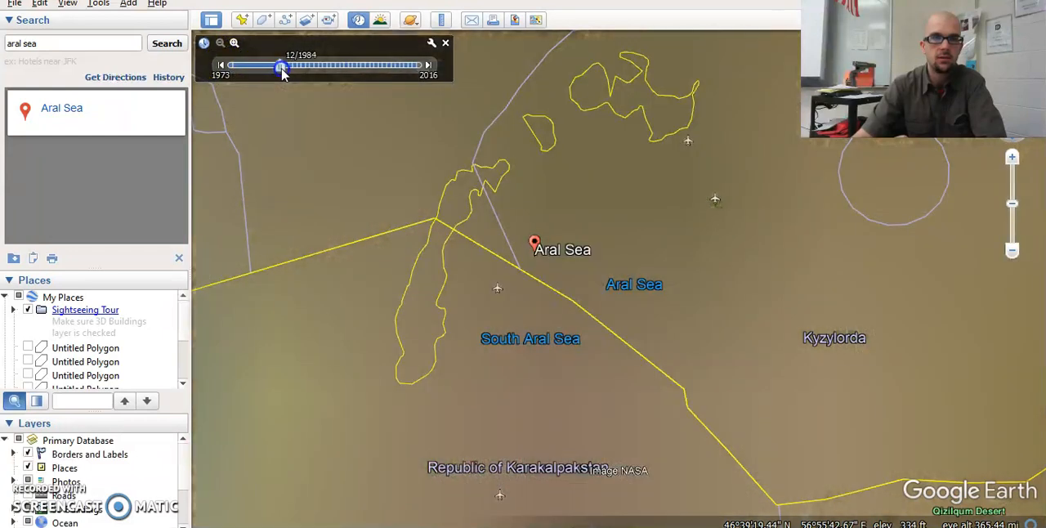
left_click(299, 242)
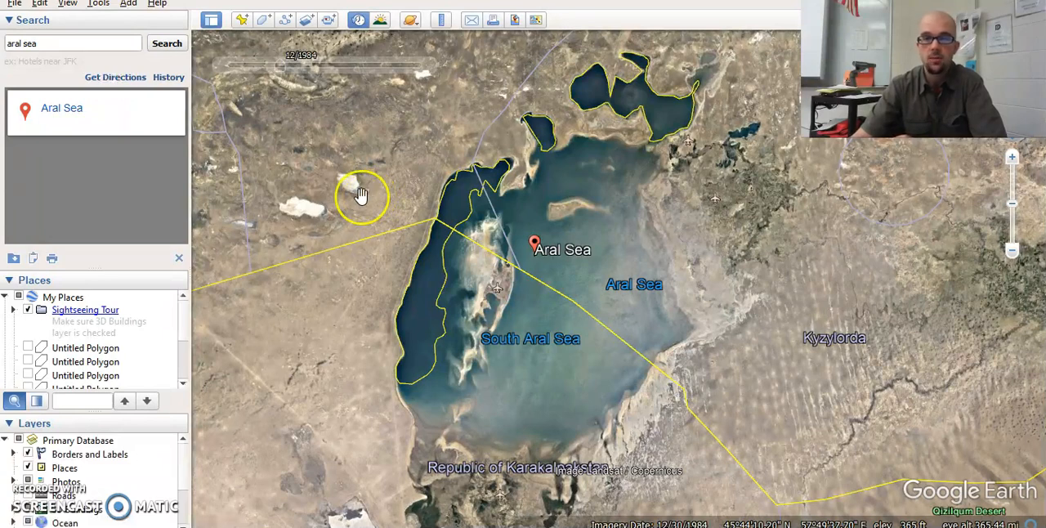
mouse_move(278, 66)
left_mouse_down()
mouse_move(214, 65)
mouse_move(276, 70)
left_mouse_up()
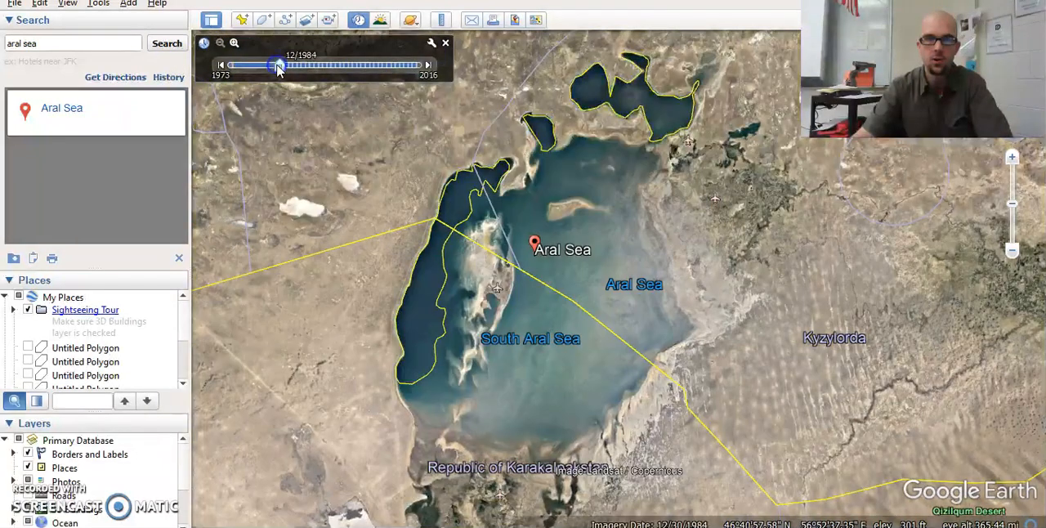
left_click(269, 144)
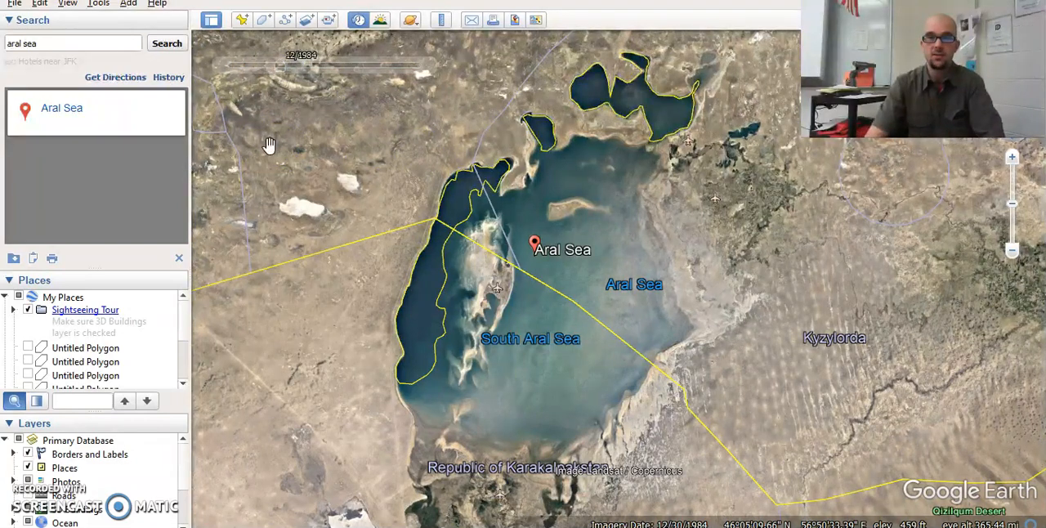
- Check the next year in the worksheet's Table 1 and advance the Google Earth historical imagery to 12/1997
key("alt+Tab")
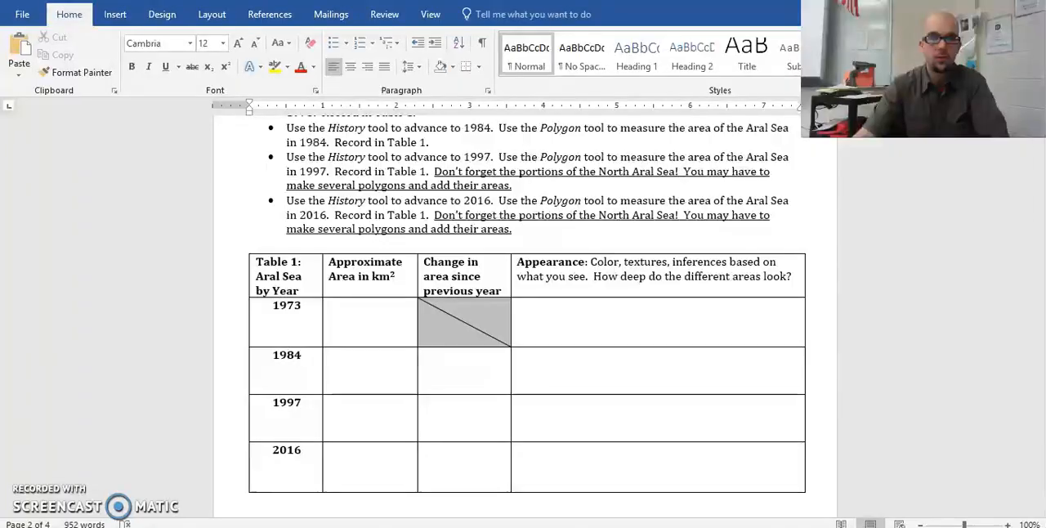
key("alt+Tab")
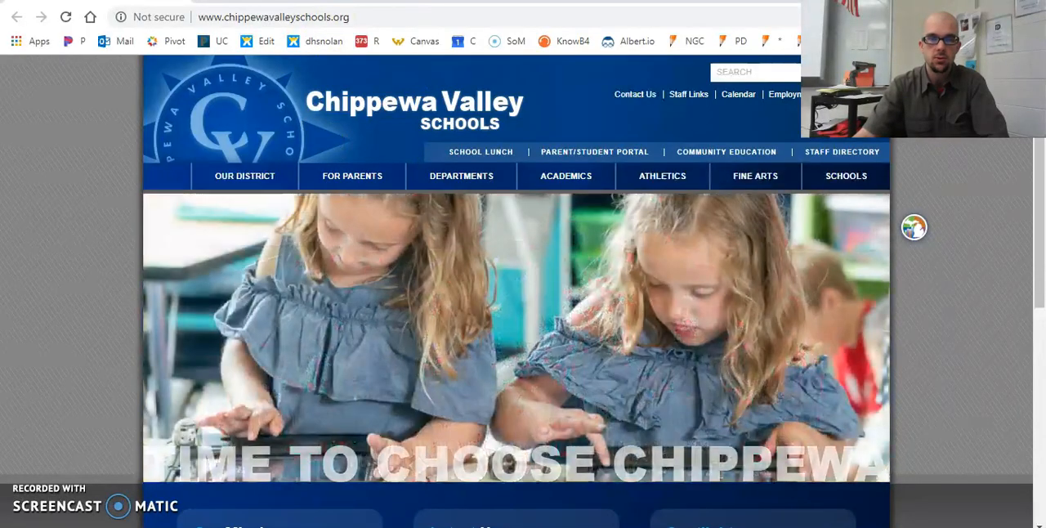
key("alt+Tab")
left_click_drag(281, 66, 306, 72)
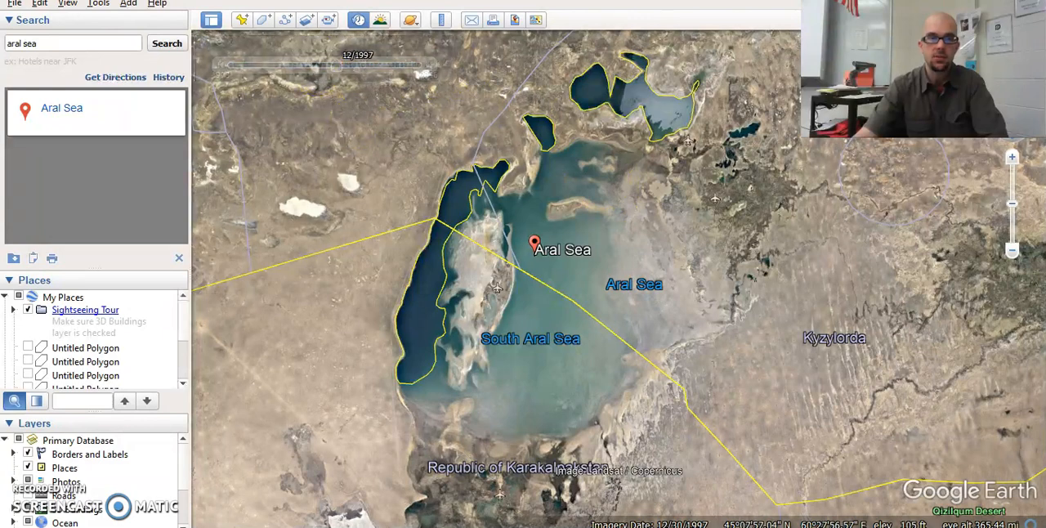
- Check the last year in the worksheet's Table 1 and advance the Google Earth historical imagery to 12/2016
key("alt+Tab")
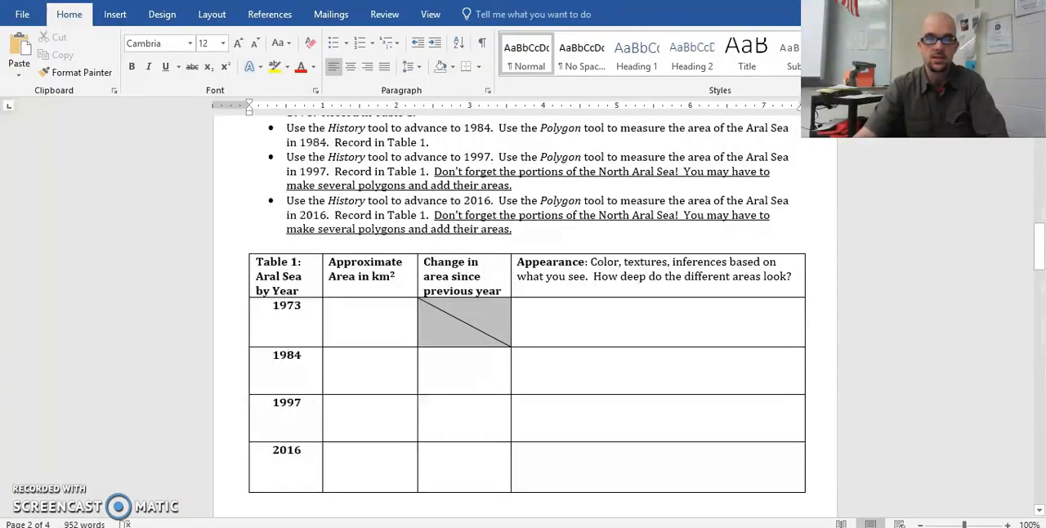
key("alt+Tab")
left_click_drag(339, 65, 423, 73)
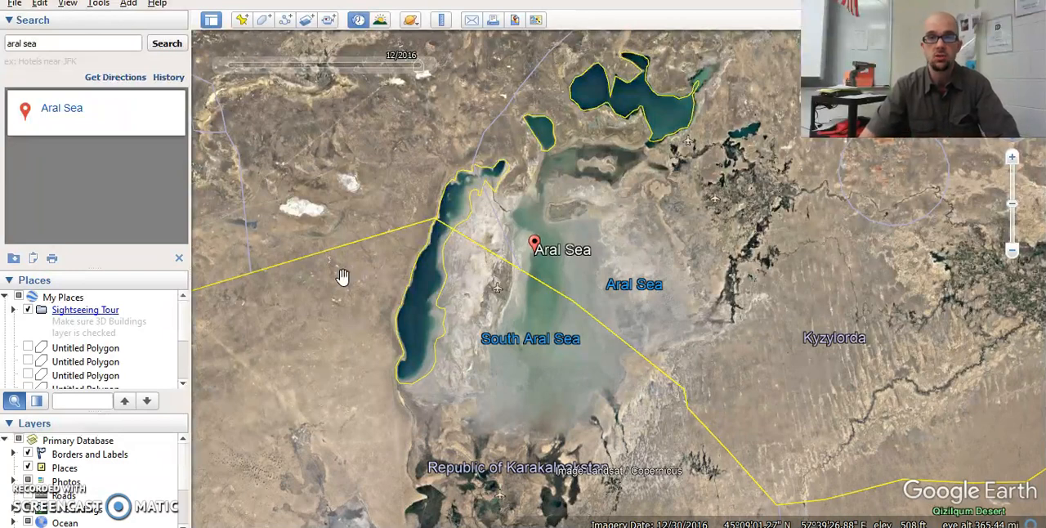
- Return the historical imagery to 12/1973 and create a new polygon with perimeter in Kilometers and area in Square Kilometers
mouse_move(424, 72)
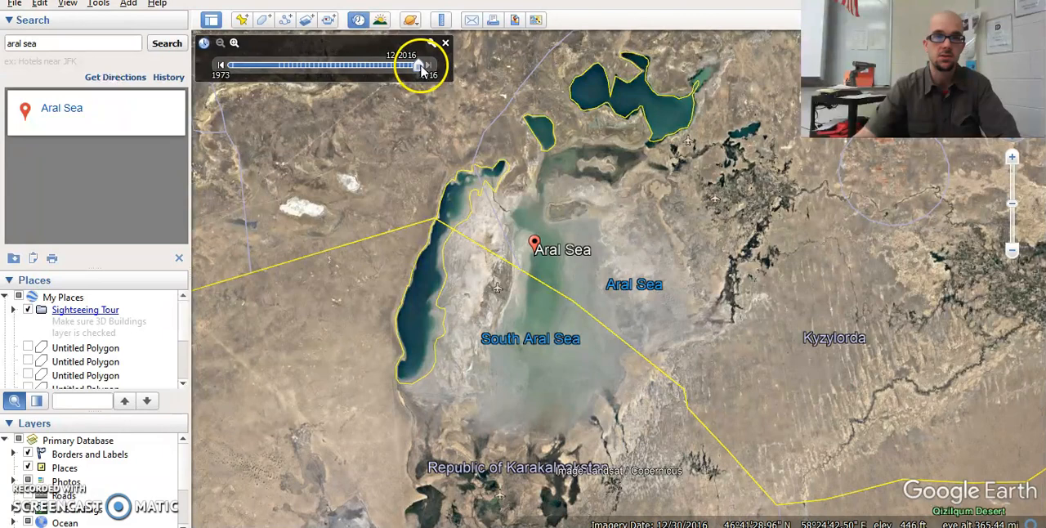
left_click_drag(423, 72, 234, 67)
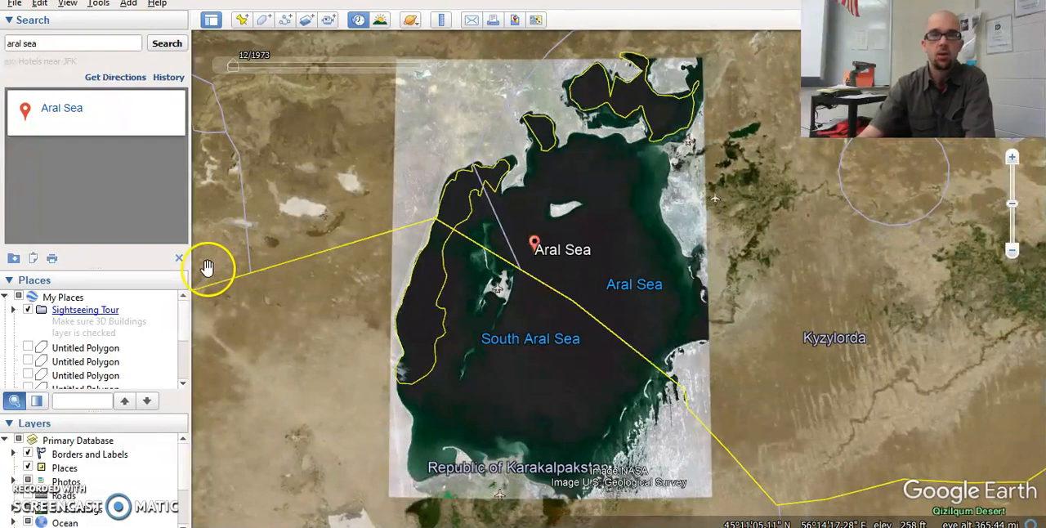
left_click(265, 24)
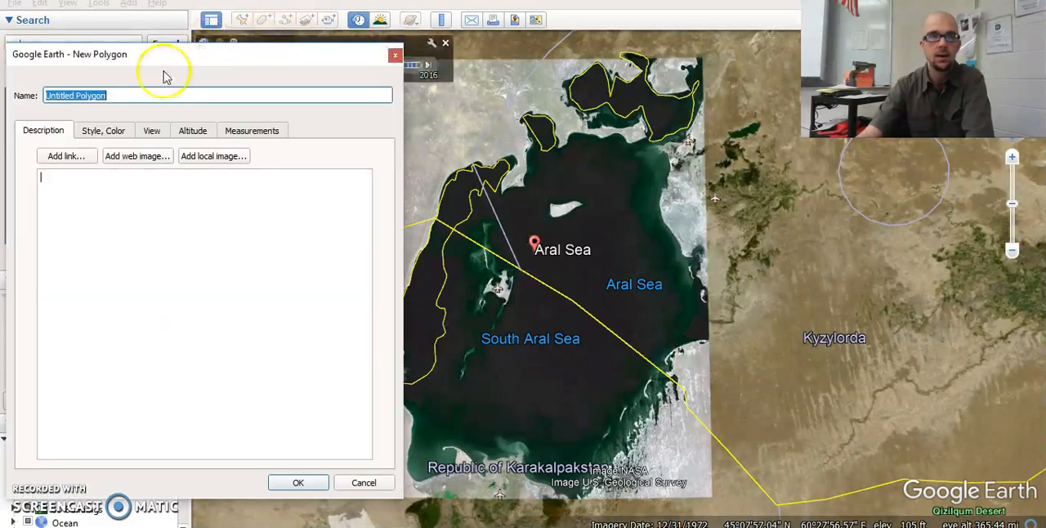
left_click(259, 133)
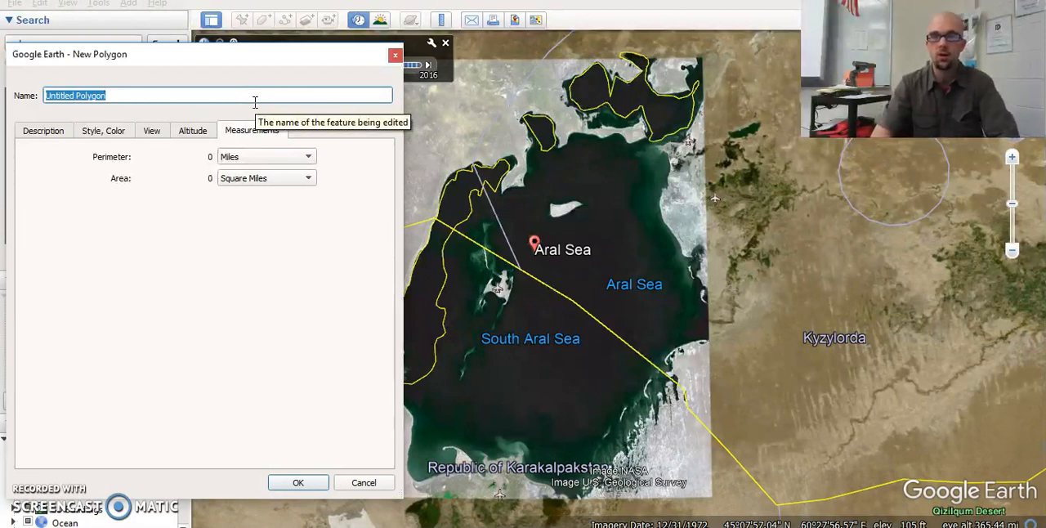
left_click(289, 157)
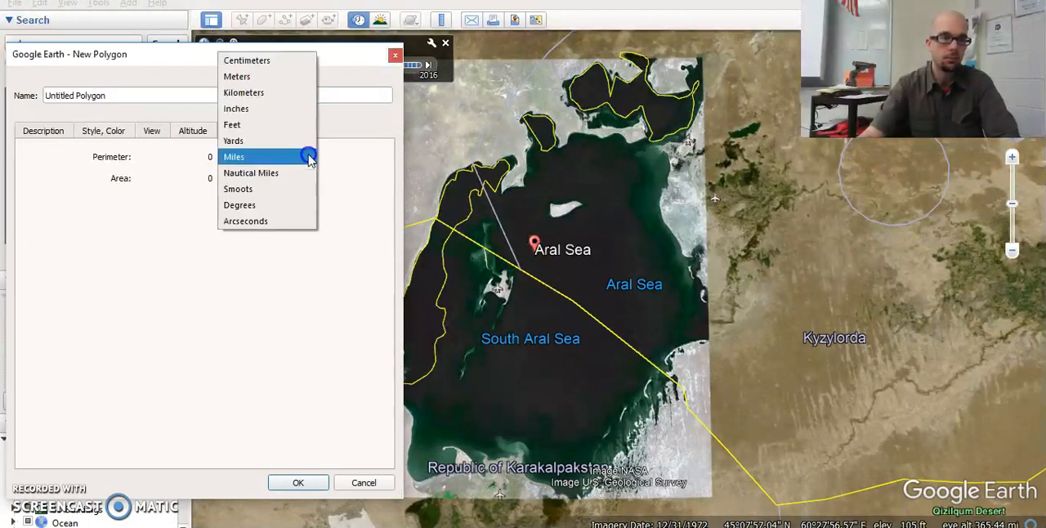
left_click(264, 92)
left_click(308, 178)
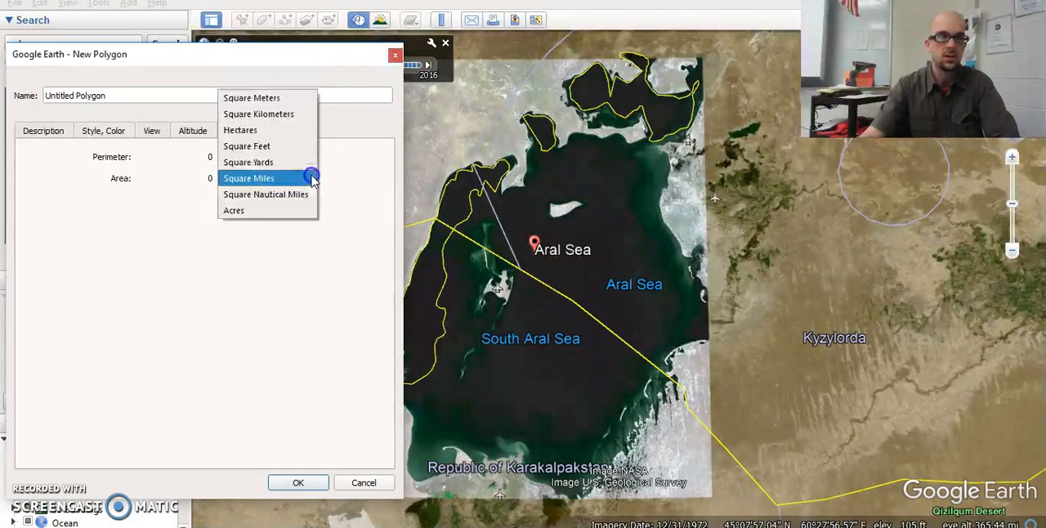
left_click(278, 123)
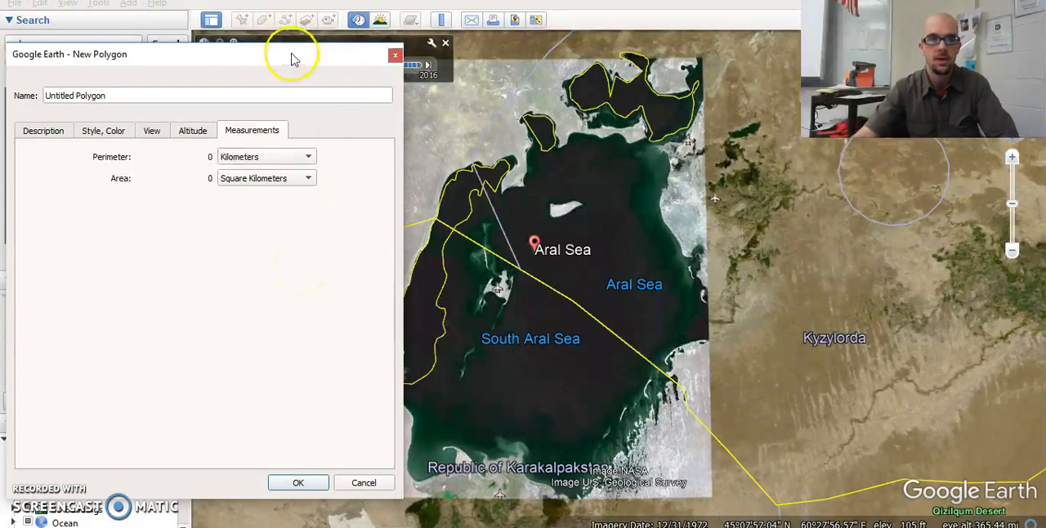
- Trace the Aral Sea's 1973 shoreline as a polygon of about 56,000 square kilometers, from the eastern shore around the south and west through the North Aral Sea
left_click_drag(292, 52, 279, 47)
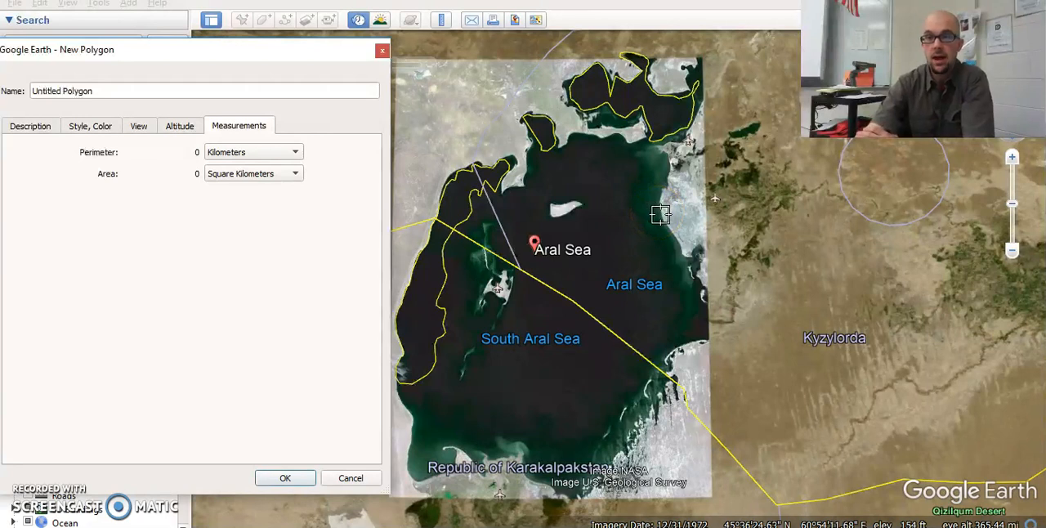
left_click(662, 216)
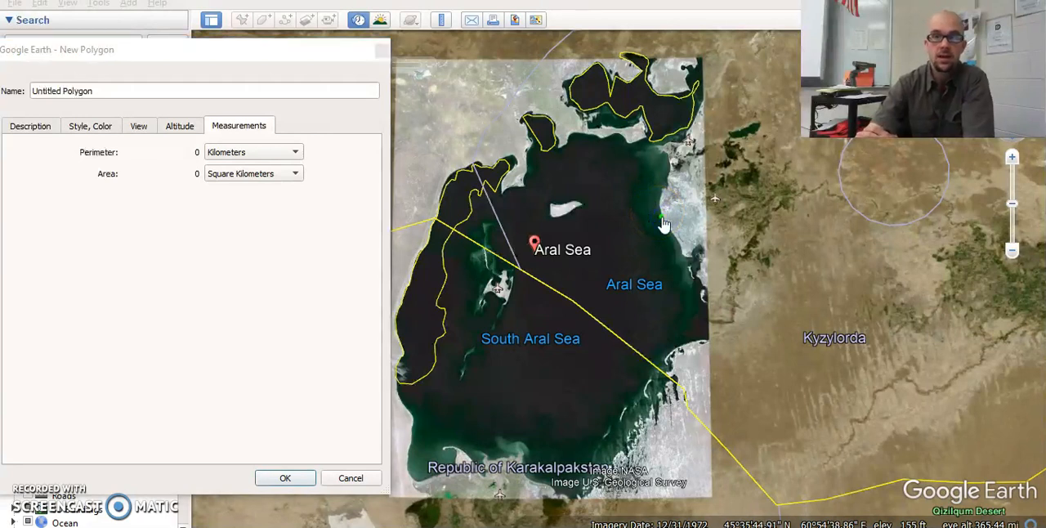
left_click(683, 256)
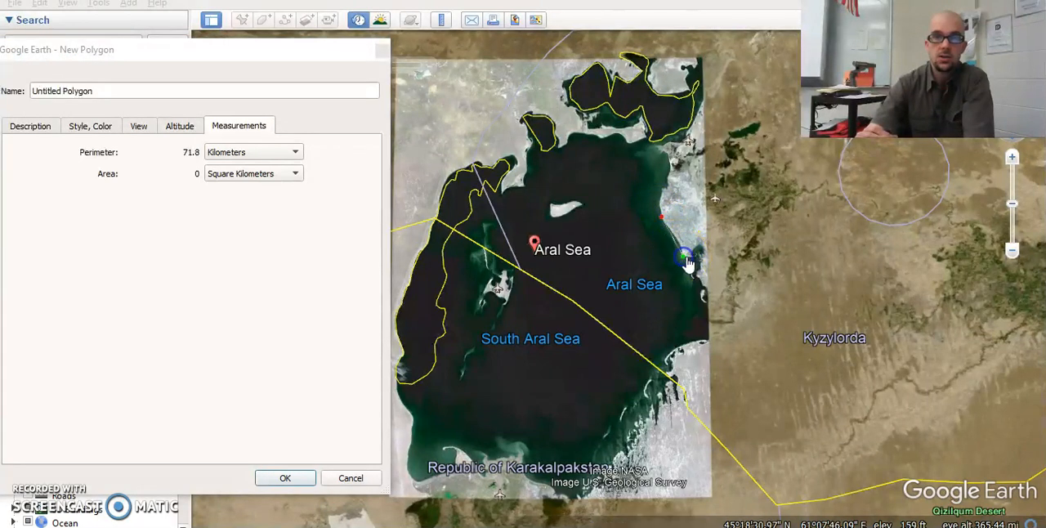
left_click(702, 274)
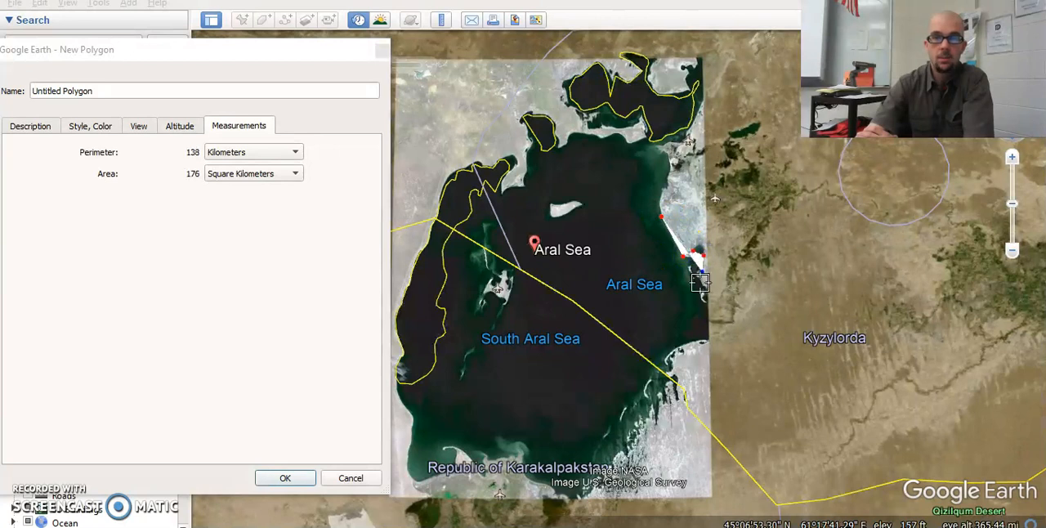
left_click(715, 321)
left_click(707, 336)
left_click(697, 341)
left_click(676, 346)
left_click(663, 357)
left_click(675, 378)
left_click(662, 406)
left_click(629, 434)
left_click(623, 454)
left_click(601, 478)
left_click(578, 495)
left_click(549, 492)
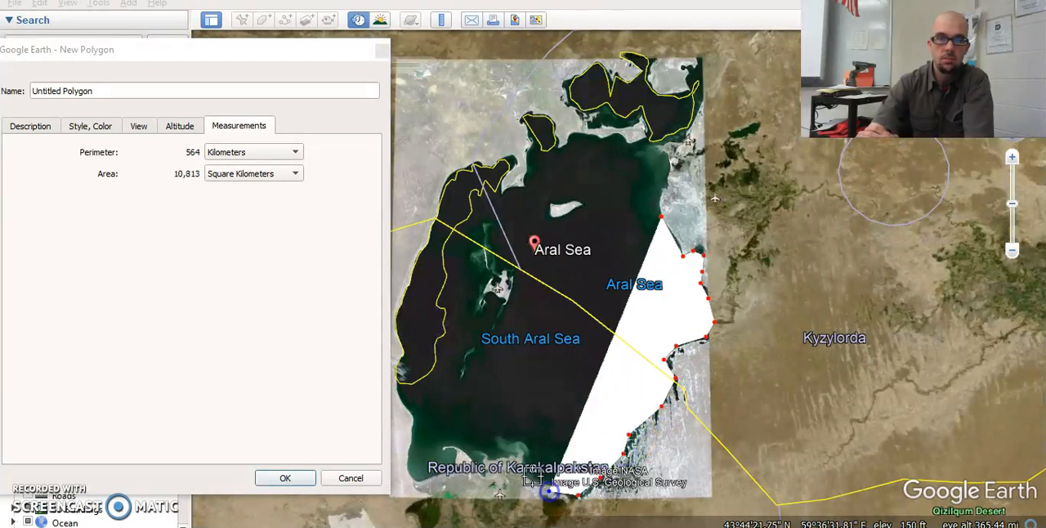
left_click(533, 476)
left_click(524, 462)
left_click(517, 444)
left_click(496, 451)
left_click(475, 463)
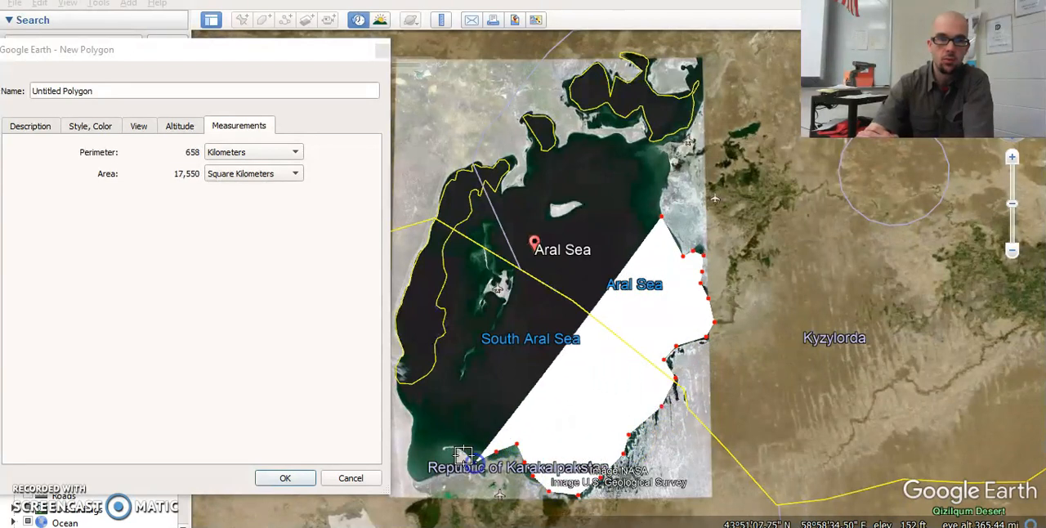
left_click(458, 451)
left_click(456, 467)
left_click(431, 476)
left_click(412, 473)
left_click(408, 452)
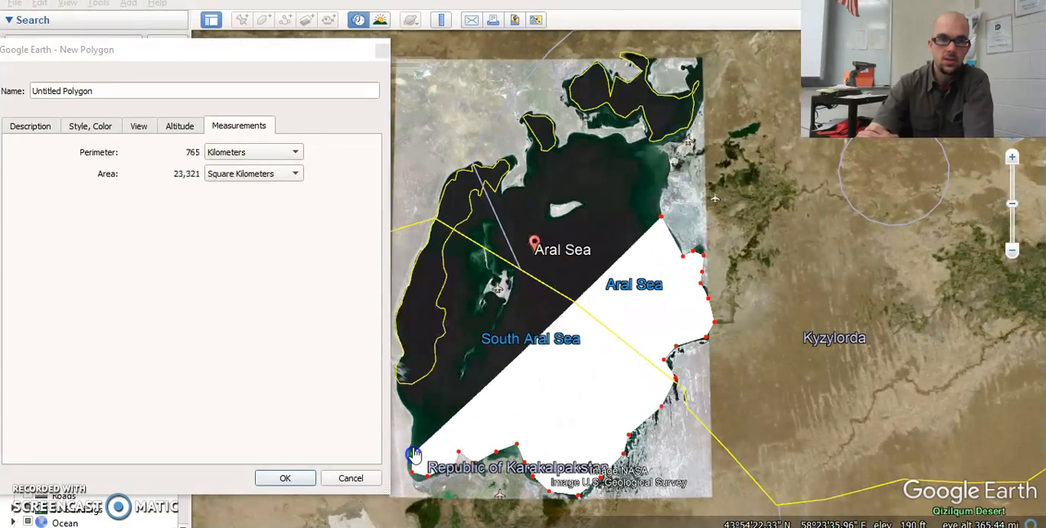
left_click(411, 428)
left_click(399, 393)
left_click(403, 355)
left_click(396, 323)
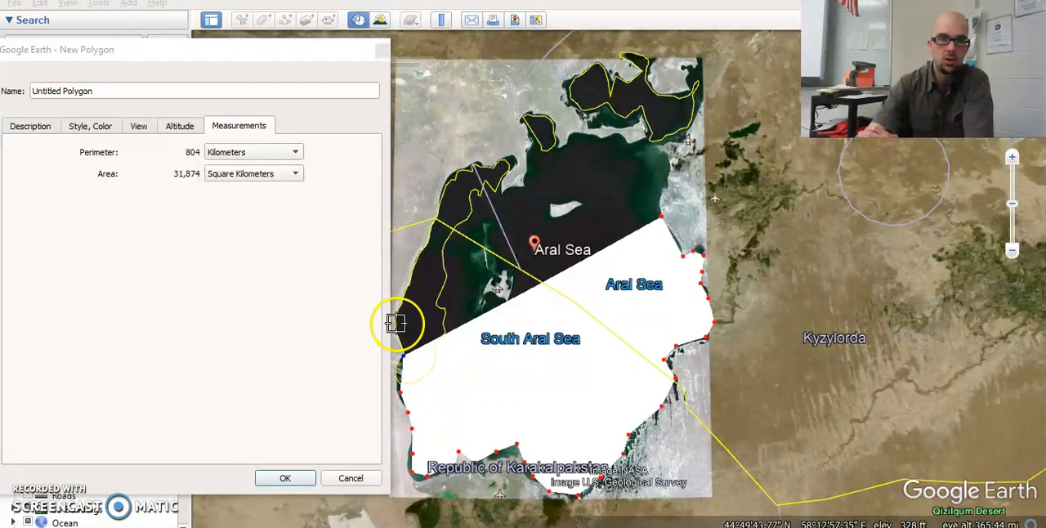
left_click(406, 302)
left_click(411, 264)
left_click(420, 249)
left_click(436, 227)
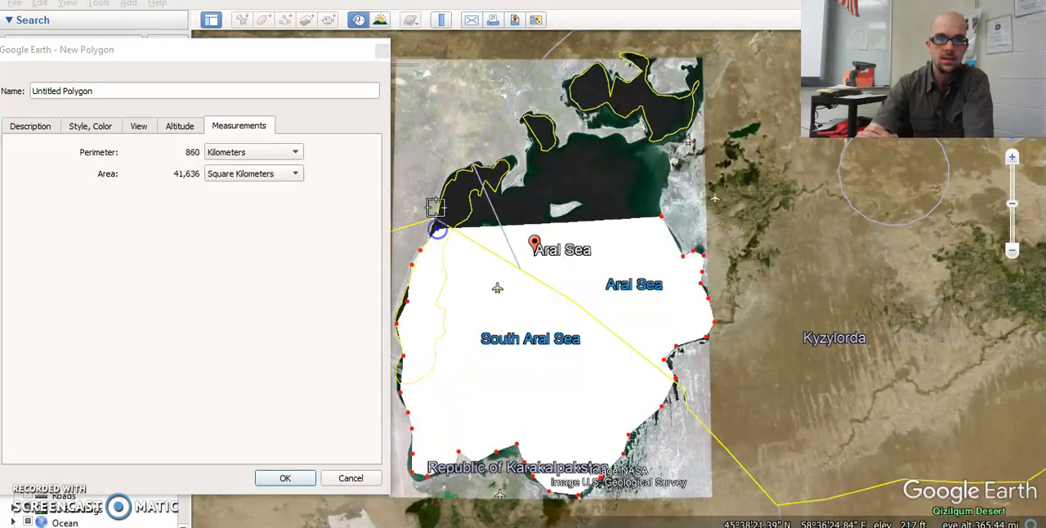
left_click(436, 204)
left_click(444, 184)
left_click(458, 170)
left_click(486, 164)
left_click(502, 163)
left_click(514, 158)
left_click(504, 196)
left_click(526, 186)
left_click(533, 170)
left_click(531, 157)
left_click(533, 147)
left_click(527, 131)
left_click(525, 114)
left_click(547, 114)
left_click(554, 136)
left_click(565, 149)
left_click(569, 131)
left_click(593, 133)
left_click(608, 139)
left_click(625, 135)
left_click(635, 141)
left_click(647, 138)
left_click(643, 119)
left_click(626, 130)
left_click(601, 126)
left_click(590, 130)
left_click(586, 117)
left_click(571, 105)
left_click(572, 87)
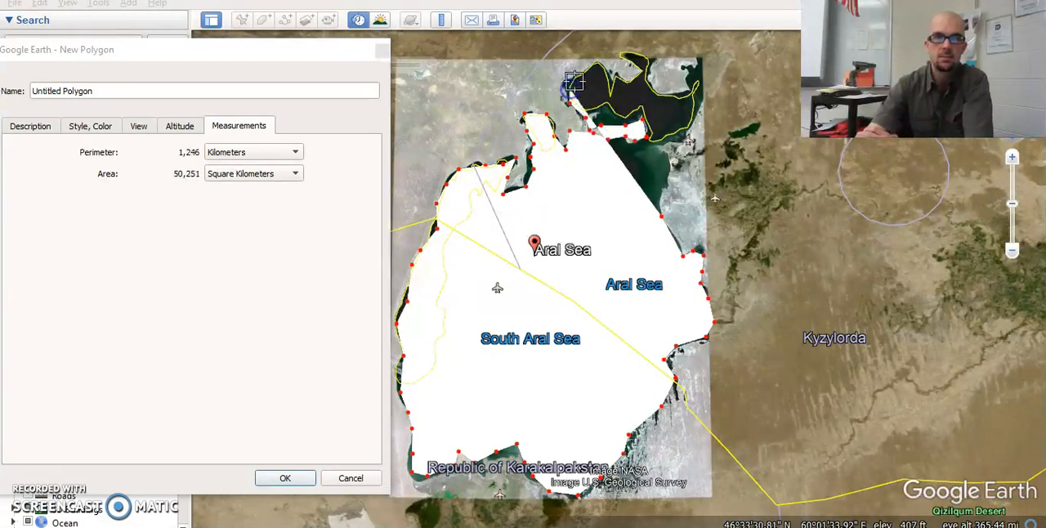
left_click(582, 71)
left_click(599, 63)
left_click(617, 79)
left_click(636, 79)
left_click(641, 67)
left_click(625, 57)
left_click(657, 61)
left_click(653, 88)
left_click(663, 93)
left_click(680, 94)
left_click(689, 71)
left_click(693, 59)
left_click(705, 85)
left_click(701, 106)
left_click(675, 121)
left_click(691, 131)
left_click(680, 140)
left_click(663, 141)
left_click(667, 152)
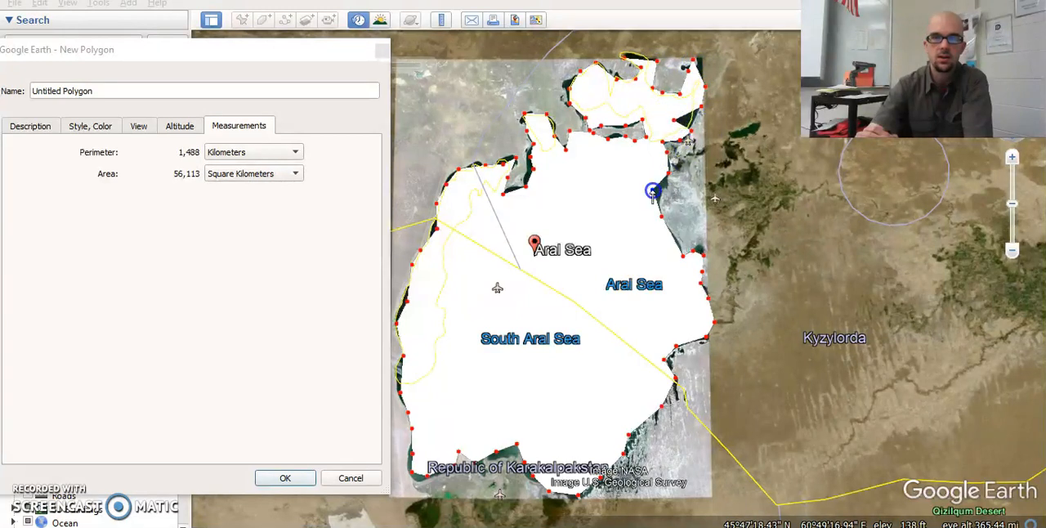
left_click(654, 191)
- Refine the polygon by moving vertices around the North Aral Sea and the northwestern peninsula closer to the 1973 shoreline
left_click_drag(674, 121, 677, 123)
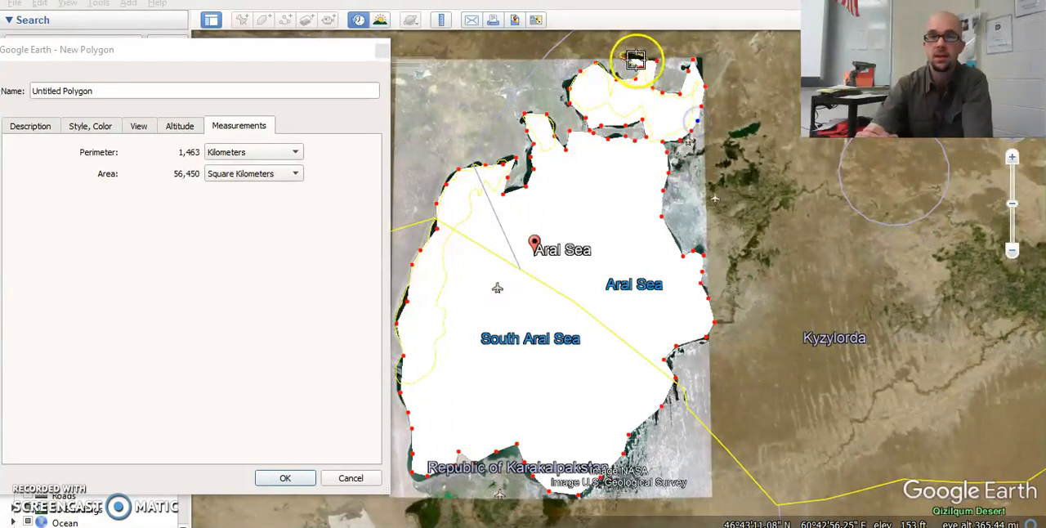
left_click_drag(658, 60, 647, 57)
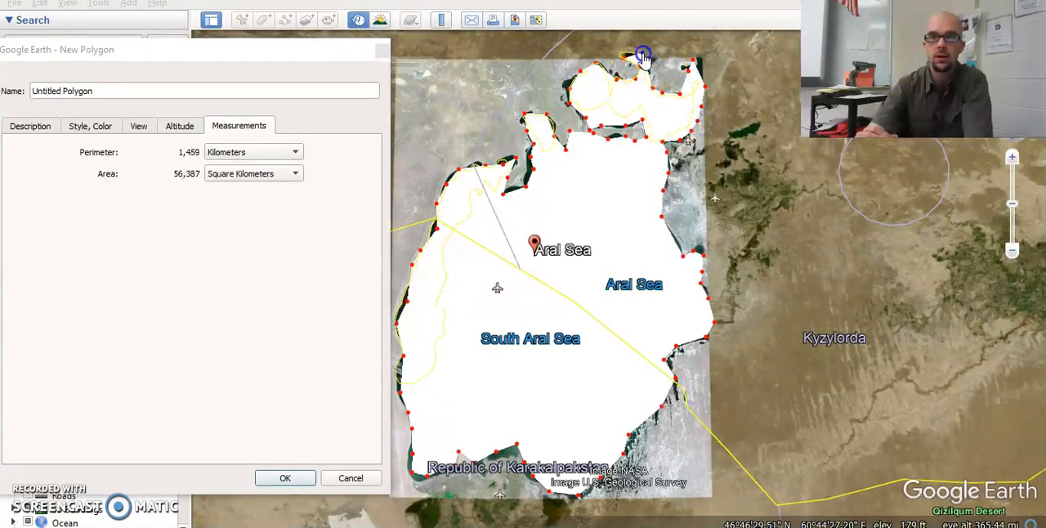
left_click_drag(570, 88, 563, 84)
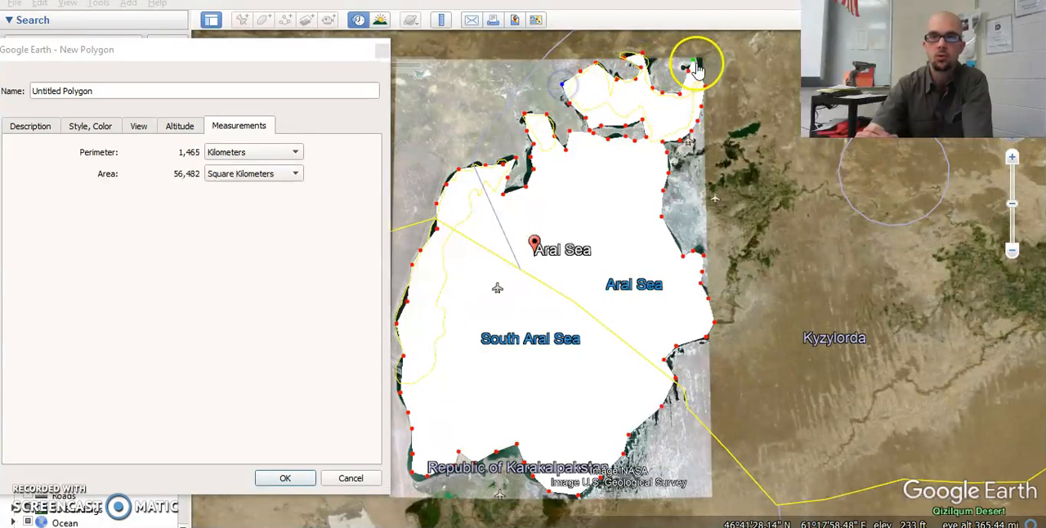
left_click_drag(697, 69, 700, 59)
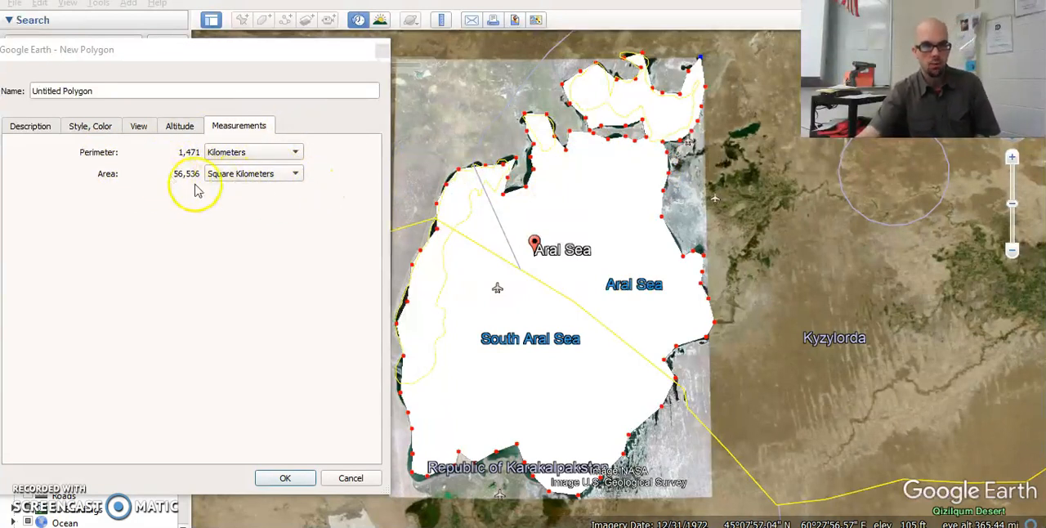
mouse_move(518, 187)
left_mouse_down()
mouse_move(532, 171)
mouse_move(507, 191)
left_mouse_up()
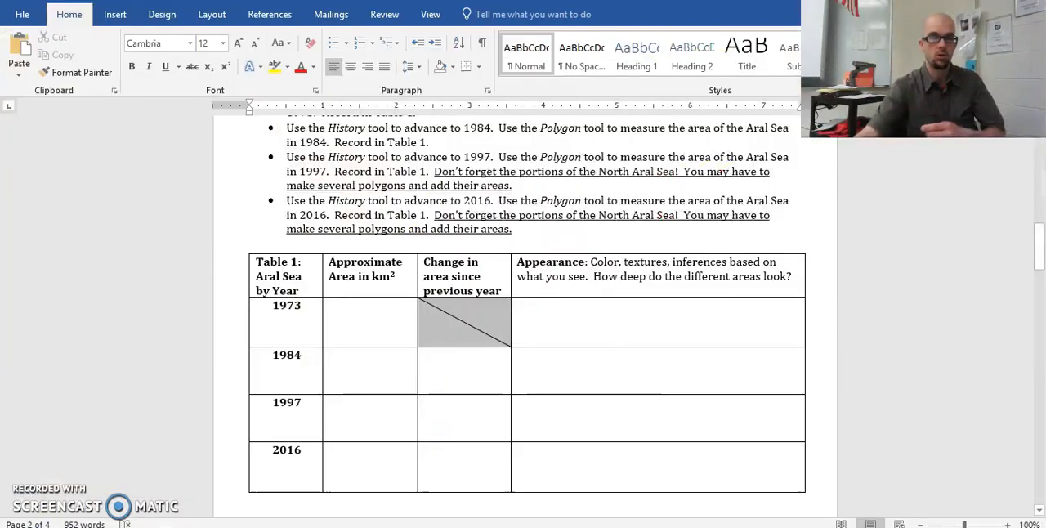
- Switch to the Word worksheet and enter 57,000 as the approximate area for 1973 in Table 1
left_click(414, 342)
type("57")
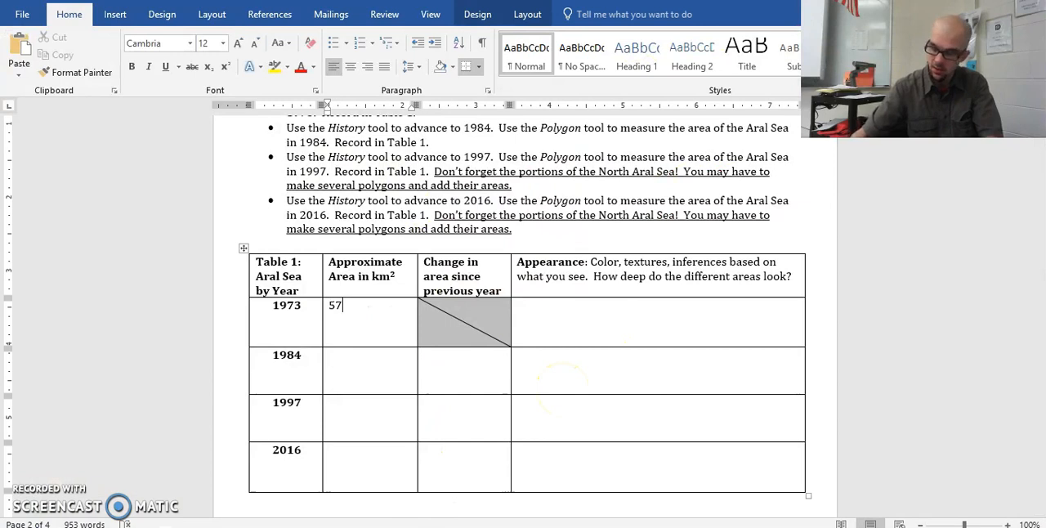
type(",000")
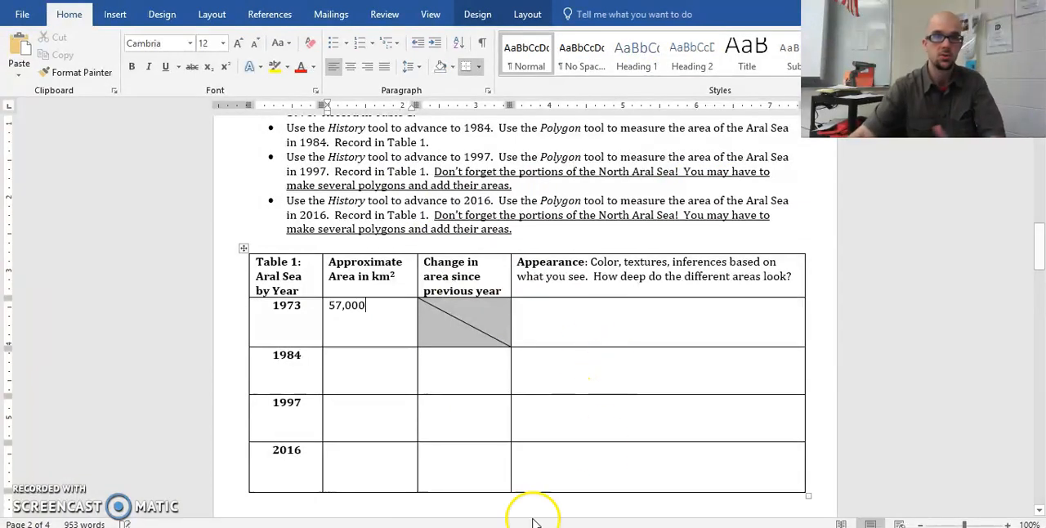
left_click(356, 373)
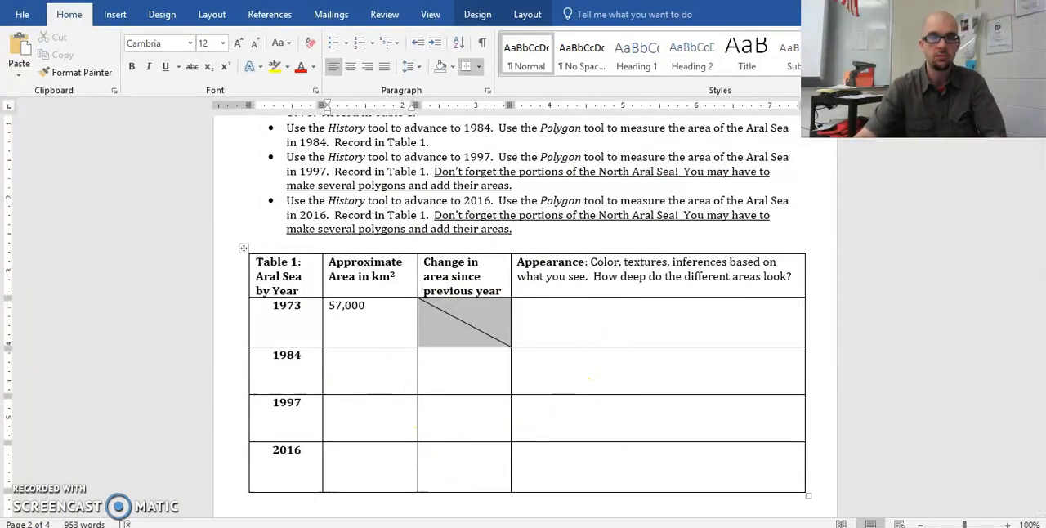
left_click(361, 484)
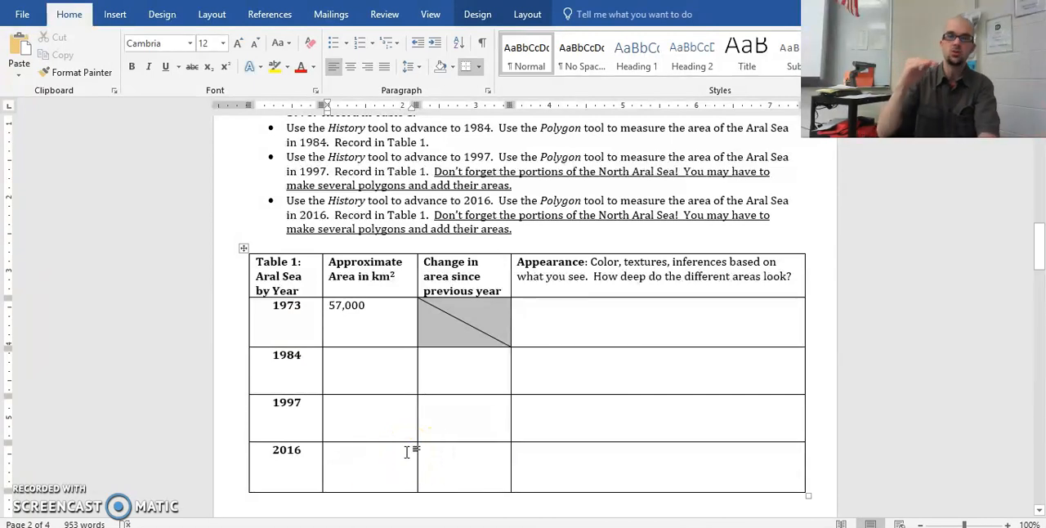
- Switch back to Google Earth, save the 1973 polygon and hide it from the map
left_click(718, 527)
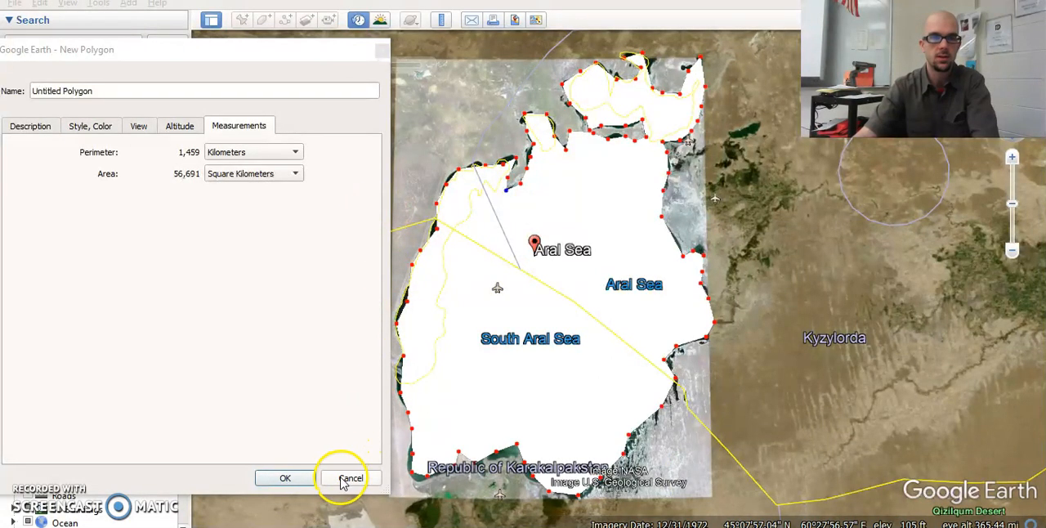
left_click(284, 478)
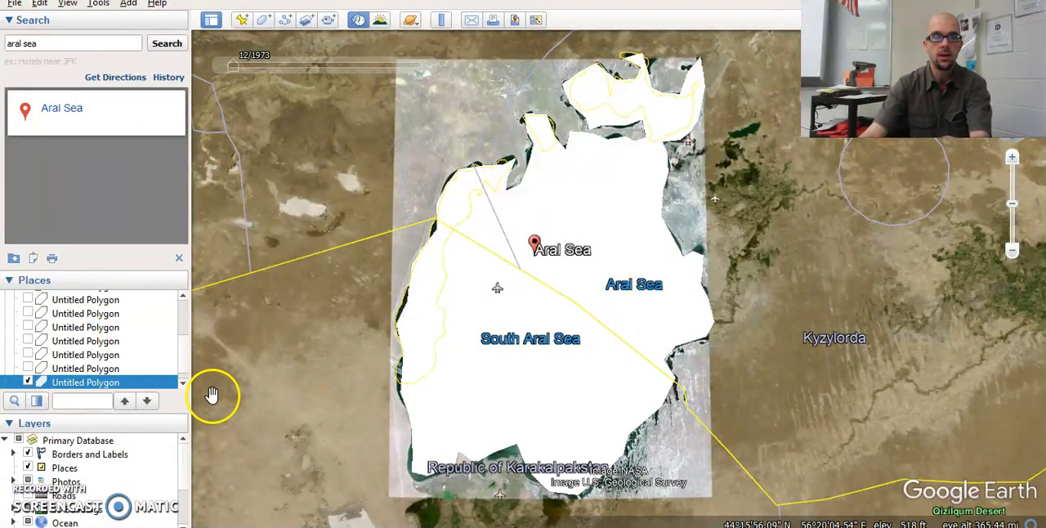
left_click(29, 383)
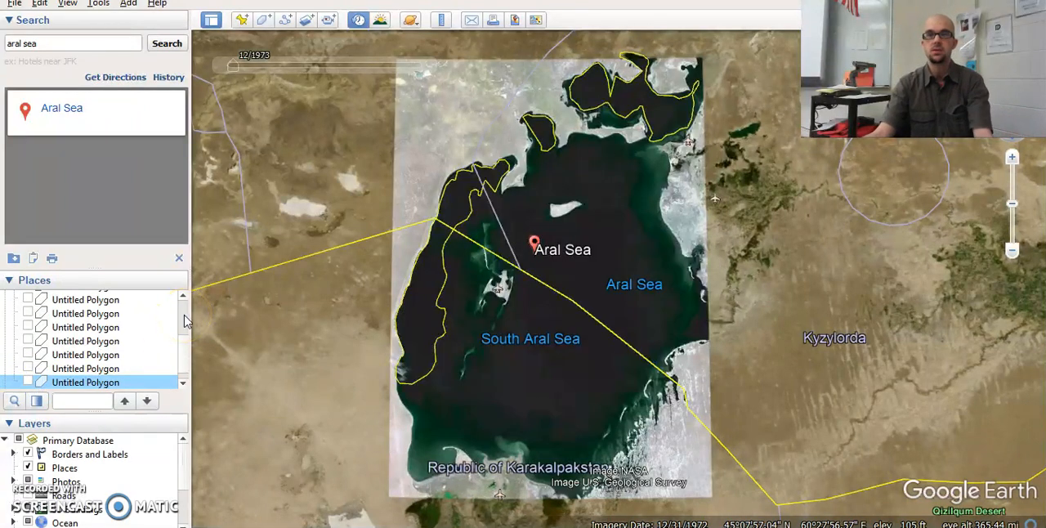
left_click(28, 382)
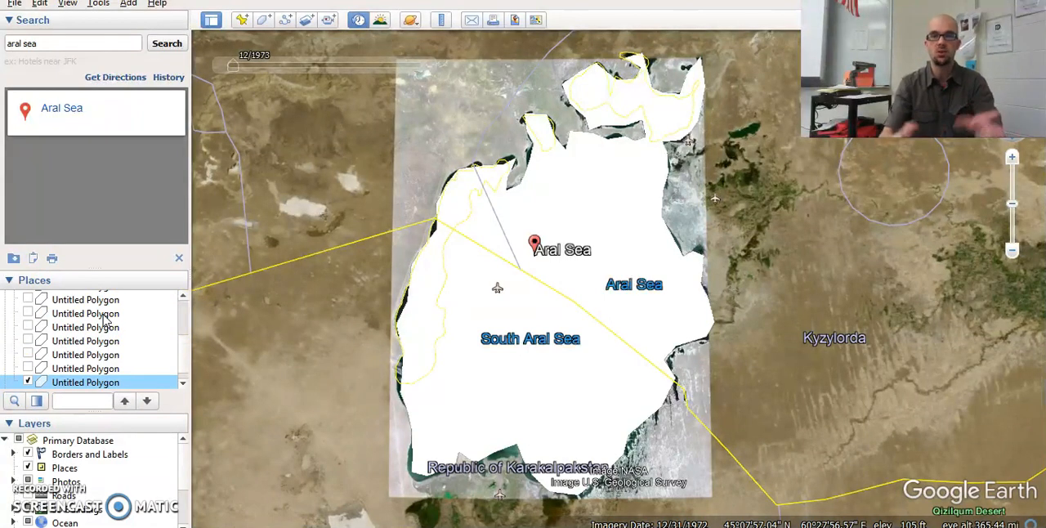
left_click(28, 382)
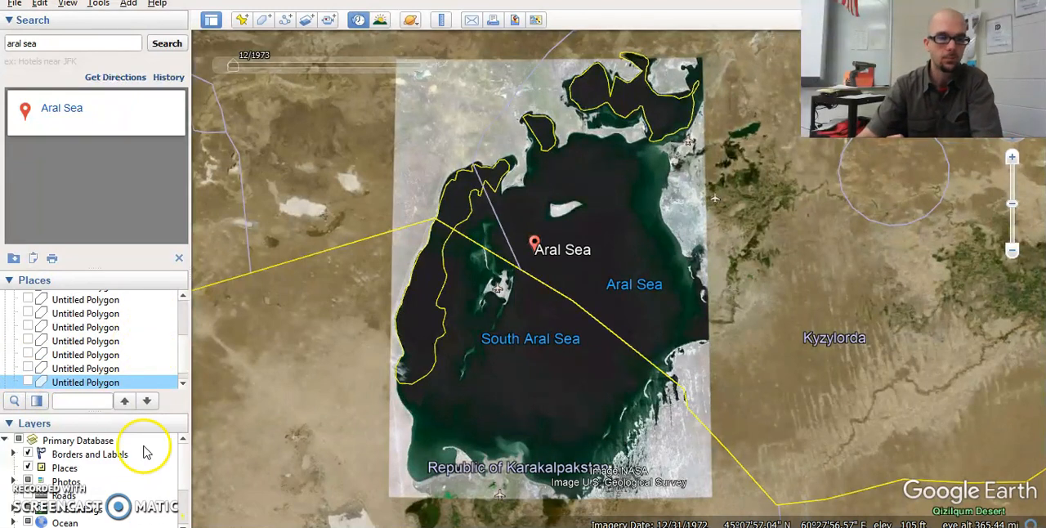
- Advance the historical imagery to 12/2016 and save a new polygon of about 3,970 square kilometers around the western South Aral Sea basin
mouse_move(239, 69)
left_click_drag(239, 69, 424, 65)
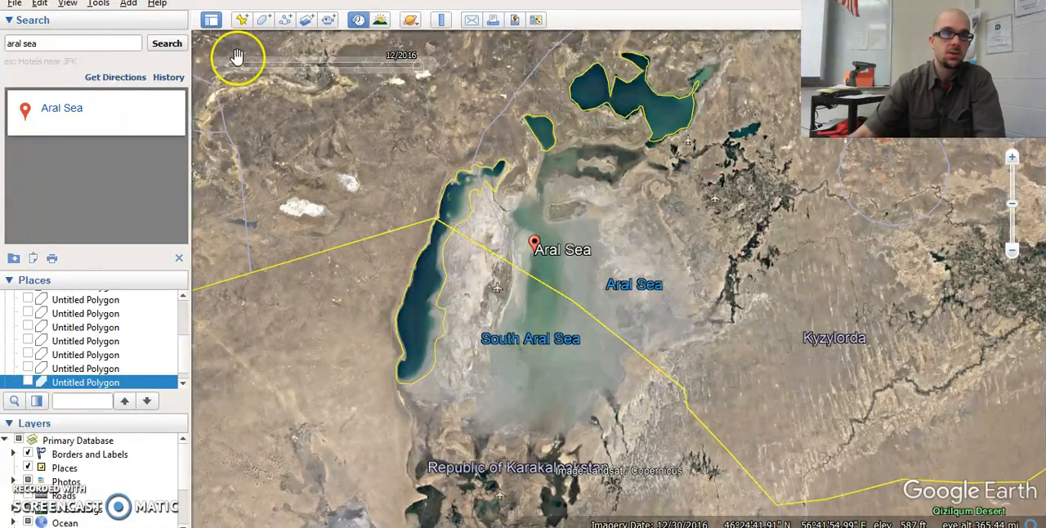
left_click(263, 21)
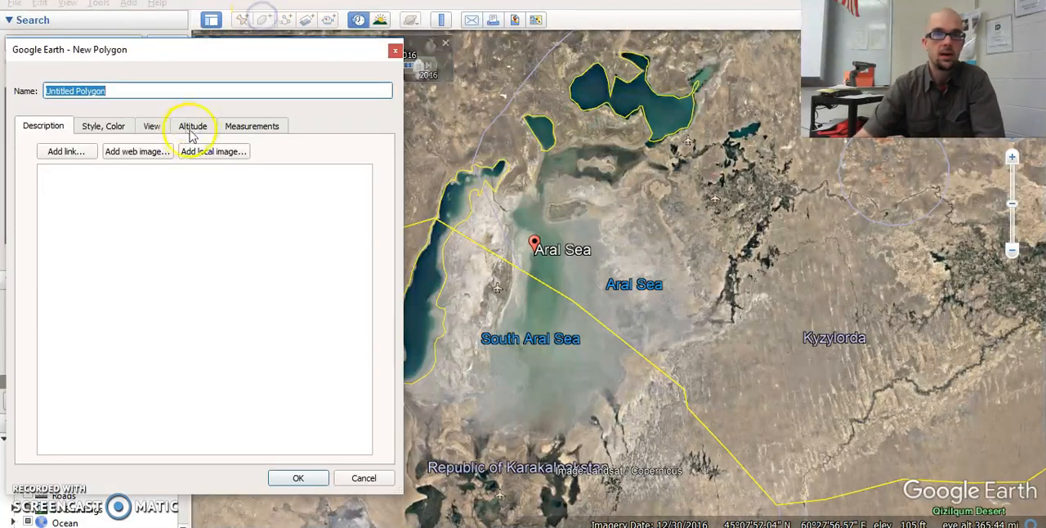
left_click(251, 126)
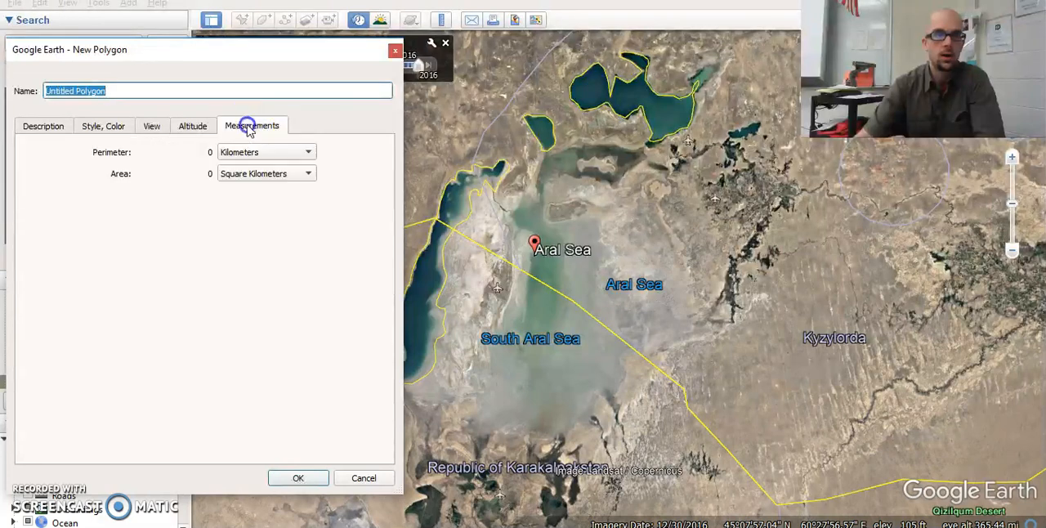
left_click_drag(297, 43, 254, 41)
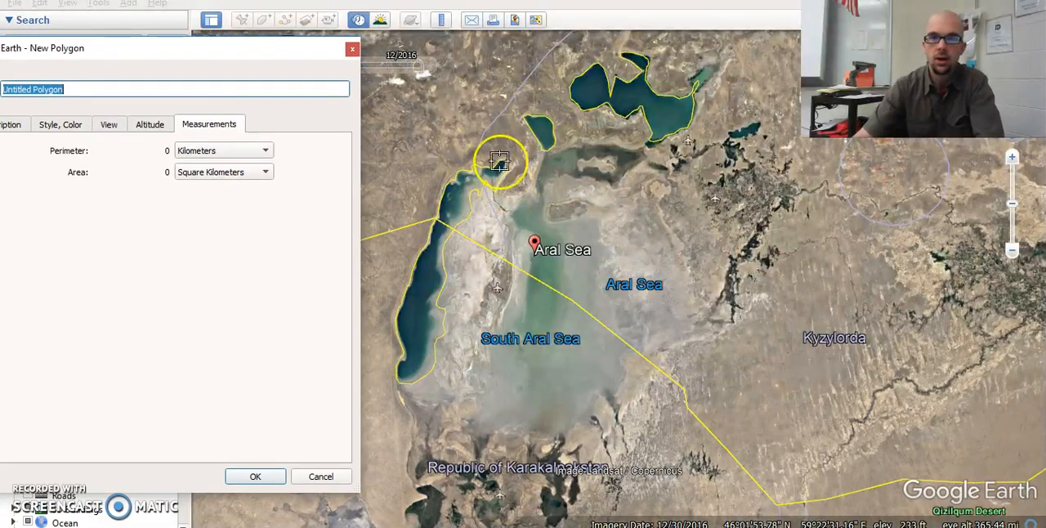
mouse_move(474, 170)
left_mouse_down()
mouse_move(413, 263)
mouse_move(396, 327)
mouse_move(404, 376)
mouse_move(425, 375)
mouse_move(436, 350)
mouse_move(444, 243)
mouse_move(503, 172)
left_mouse_up()
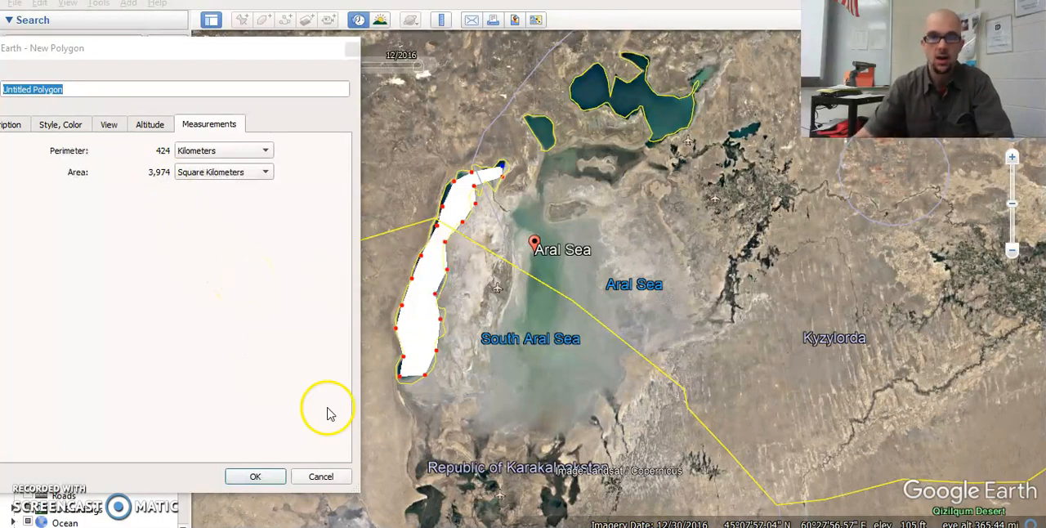
left_click(255, 477)
- Outline the 2016 North Aral Sea with a second polygon of about 3,130 square kilometers, view its measurements and save it
left_click(264, 19)
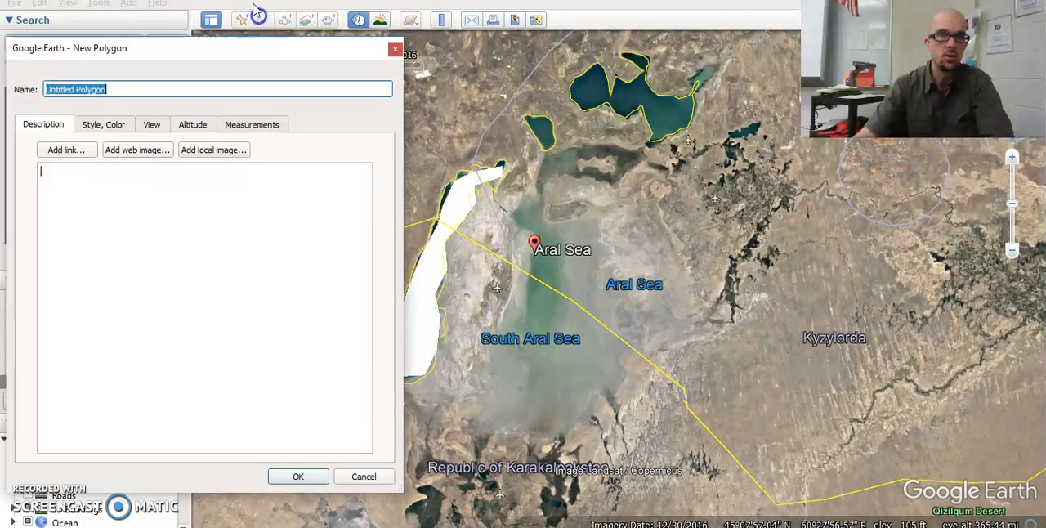
left_click(595, 65)
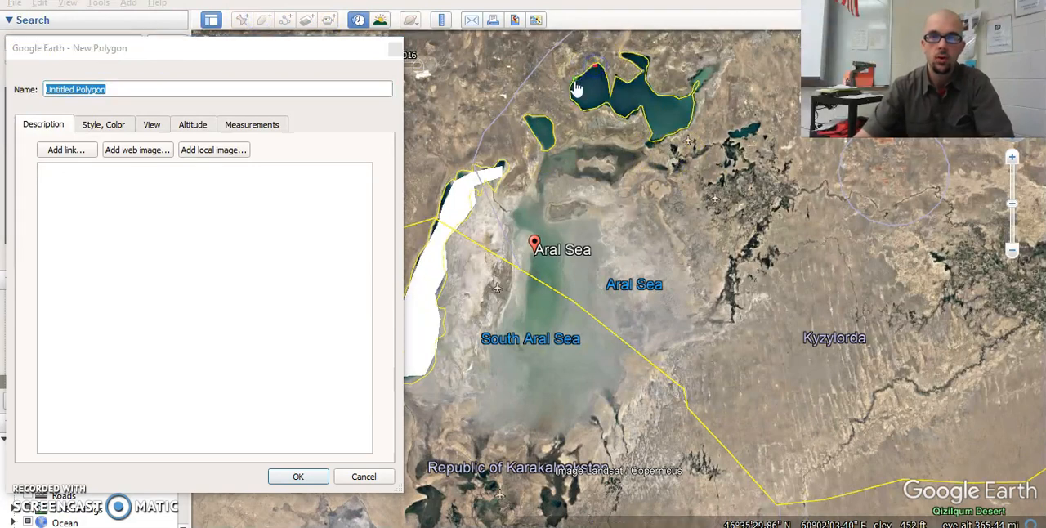
mouse_move(581, 104)
left_mouse_down()
mouse_move(617, 100)
mouse_move(652, 142)
mouse_move(695, 117)
mouse_move(711, 74)
mouse_move(679, 95)
mouse_move(645, 75)
mouse_move(632, 51)
mouse_move(613, 74)
left_mouse_up()
left_click(274, 124)
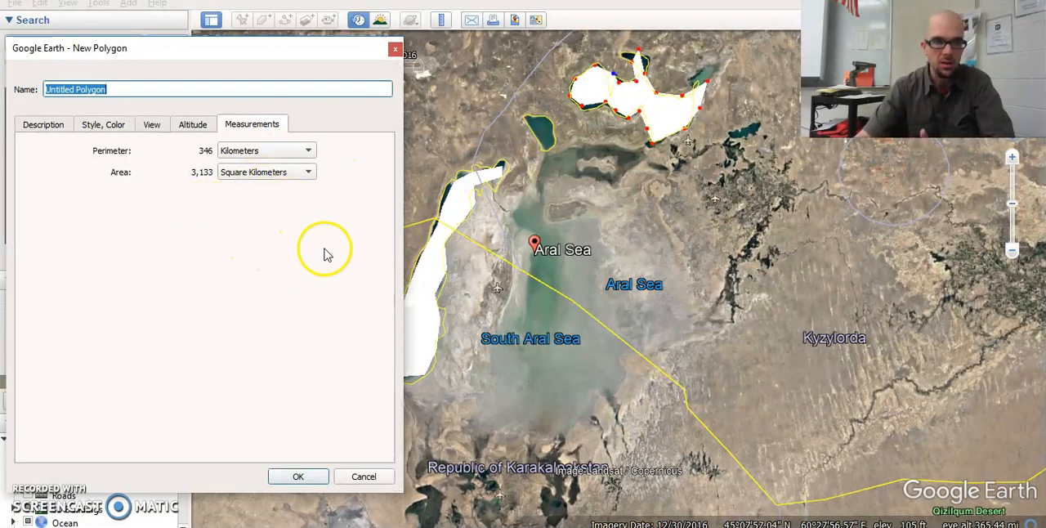
left_click(299, 477)
- Outline the central South Aral Sea basin with a third 2016 polygon of about 5,870 square kilometers, view its measurements and save it
left_click(263, 20)
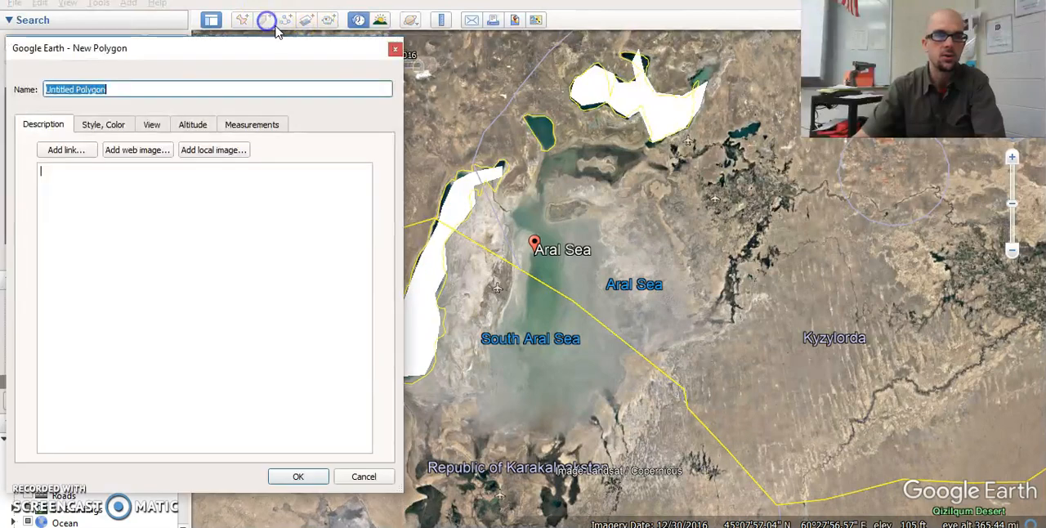
left_click(517, 224)
left_click(524, 272)
left_click(526, 356)
left_click(548, 378)
left_click(567, 300)
left_click(567, 265)
left_click(562, 239)
left_click(544, 219)
left_click(547, 190)
left_click(556, 173)
left_click(581, 169)
left_click(575, 148)
left_click(558, 145)
left_click(550, 123)
left_click(525, 116)
left_click(526, 135)
left_click(536, 156)
left_click(525, 182)
left_click(515, 202)
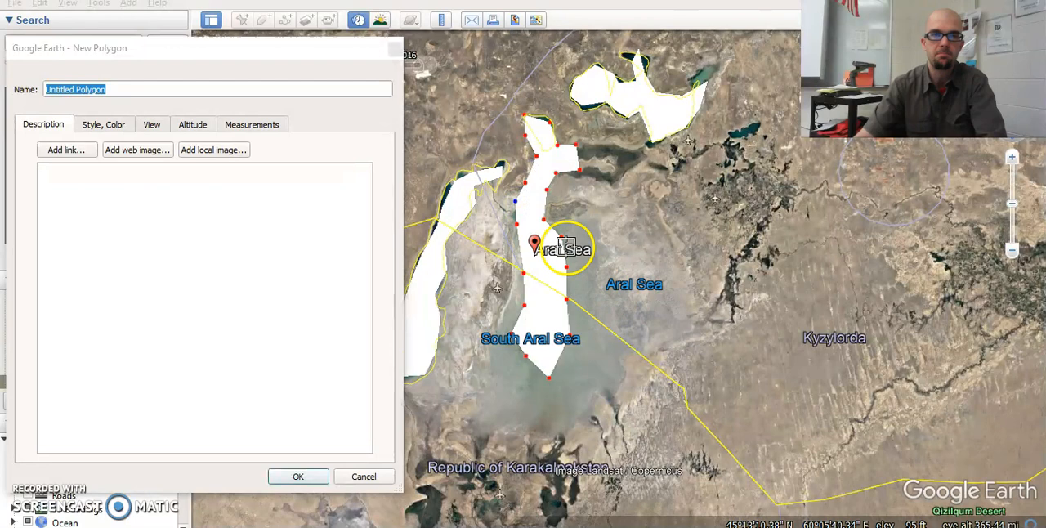
left_click(527, 209)
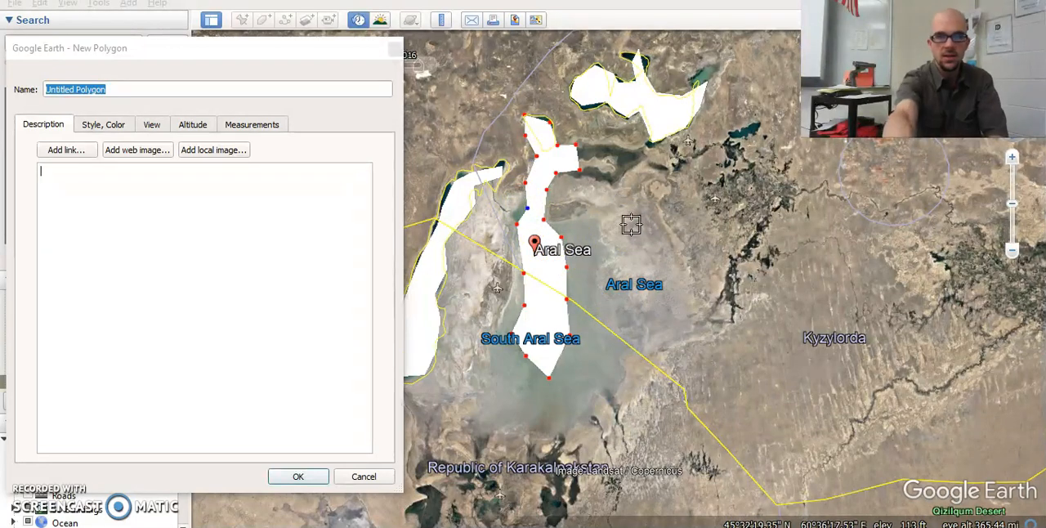
left_click(250, 123)
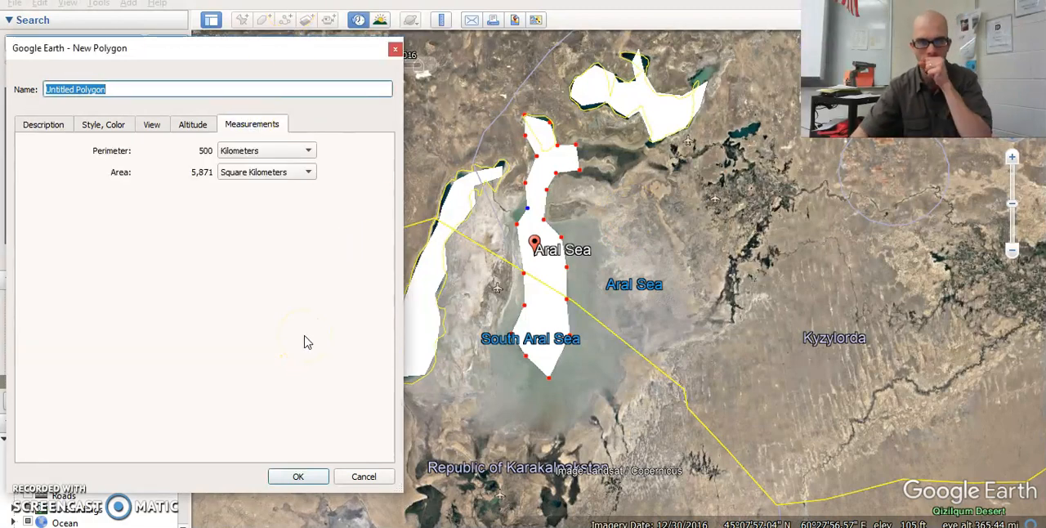
left_click(301, 477)
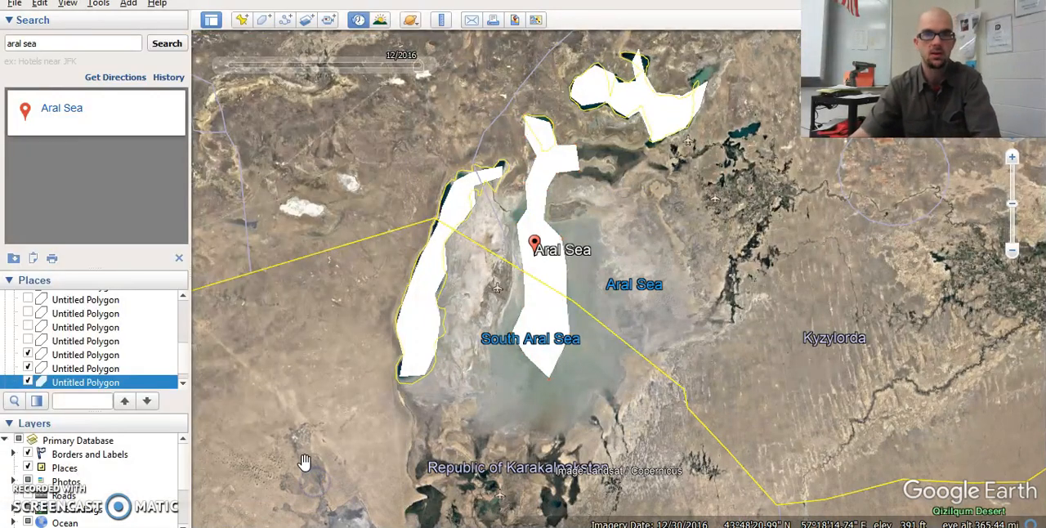
- Reopen the properties of the western South Aral Sea polygon, check its area measurement, close them and select the North Aral Sea polygon
right_click(423, 294)
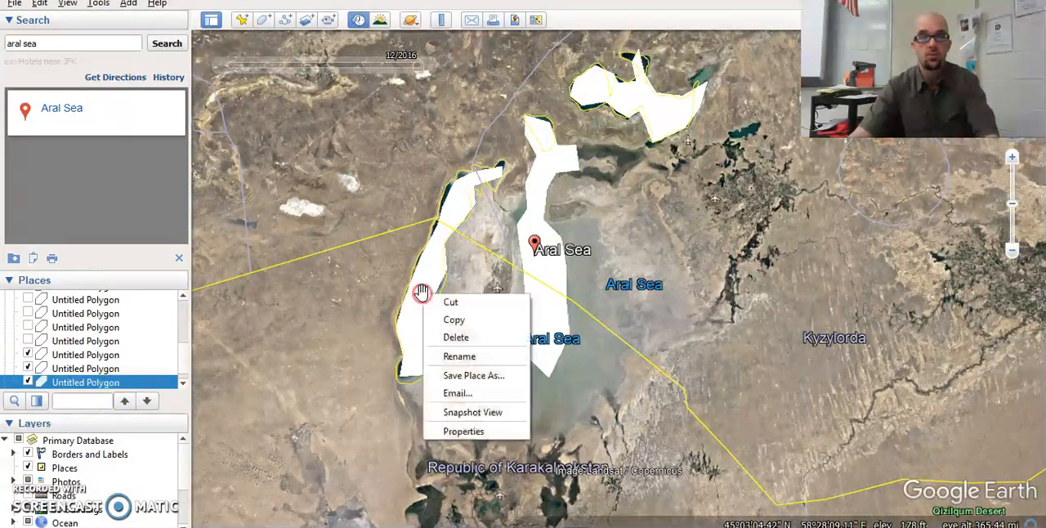
left_click(464, 431)
left_click(260, 125)
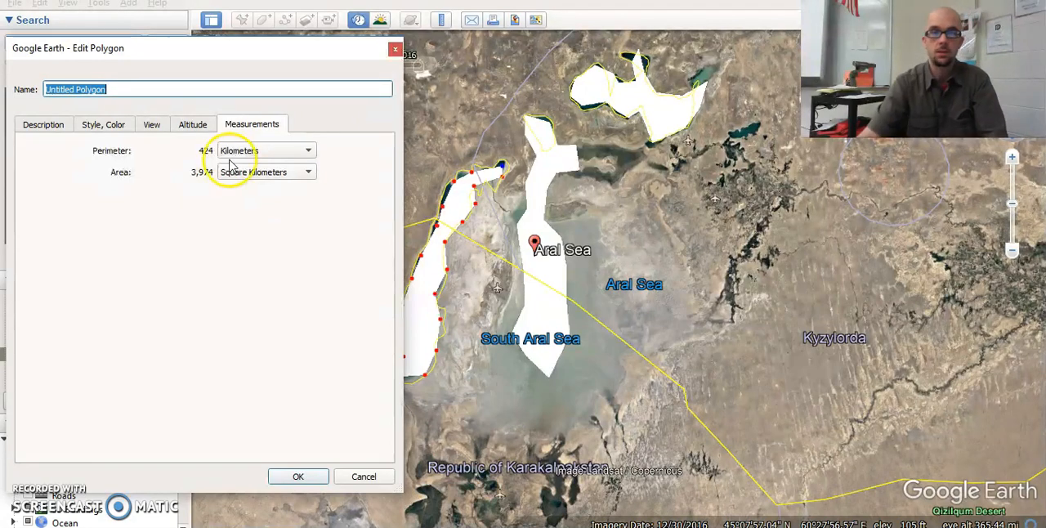
left_click(396, 49)
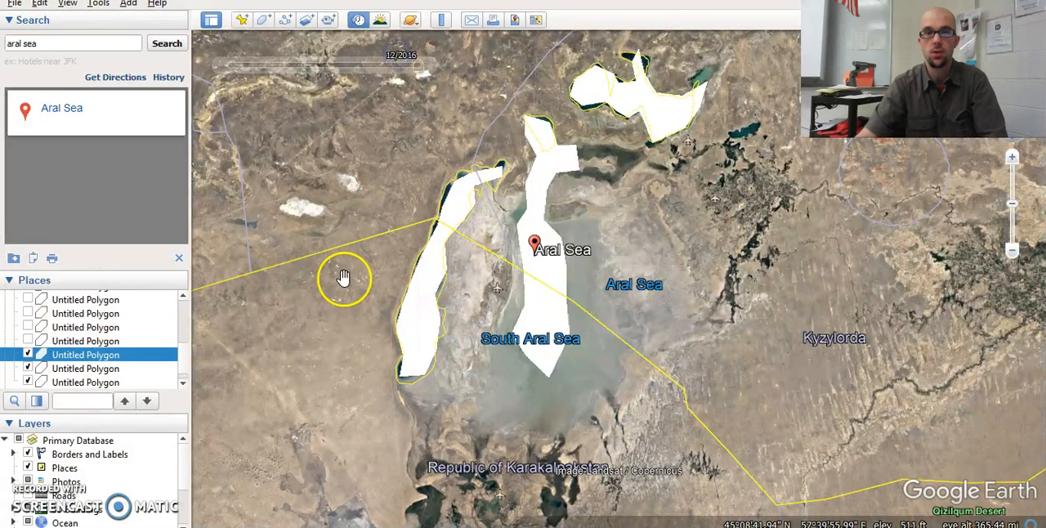
left_click(656, 86)
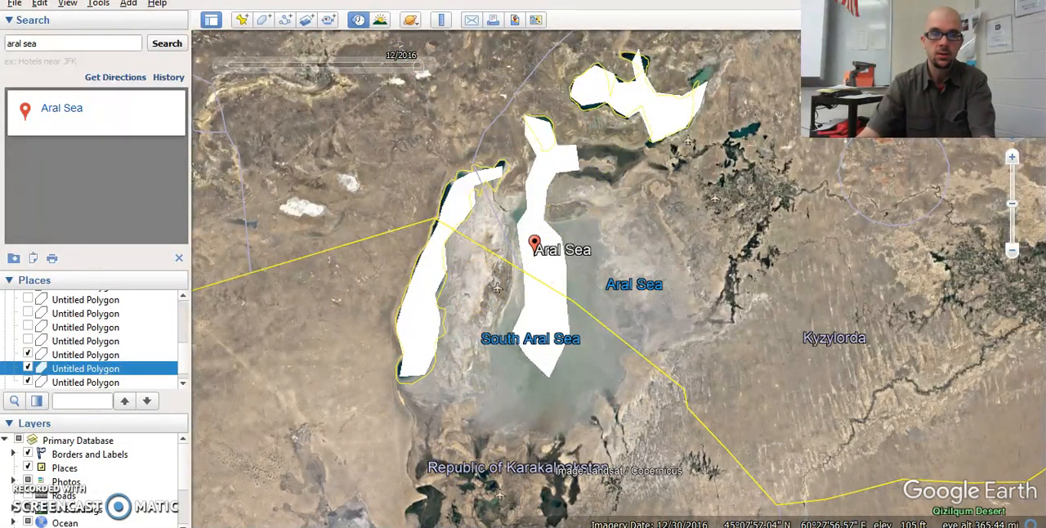
- Switch to the Word worksheet and enter 12,000 as the approximate area for 2016 in Table 1
key("alt+Tab")
left_click(347, 461)
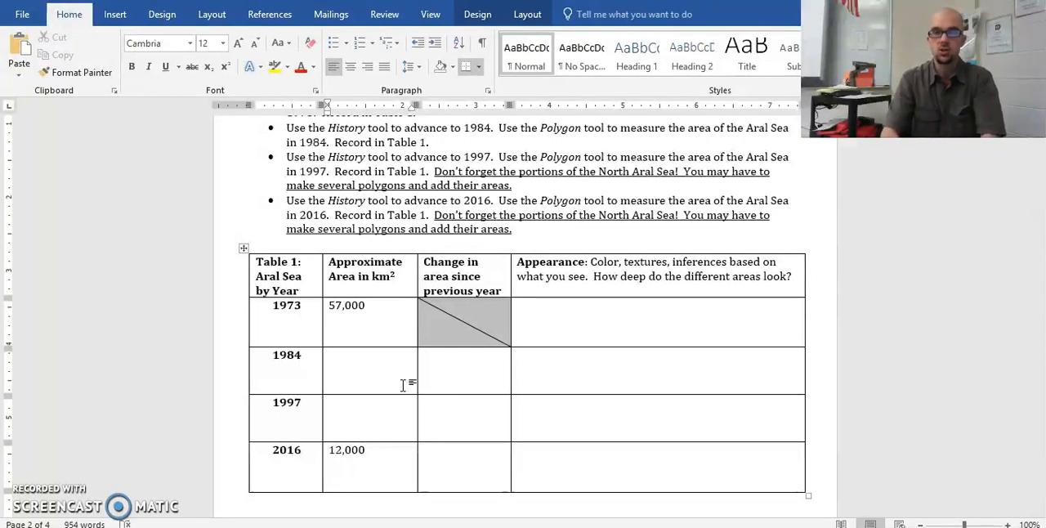
left_click_drag(633, 329, 657, 465)
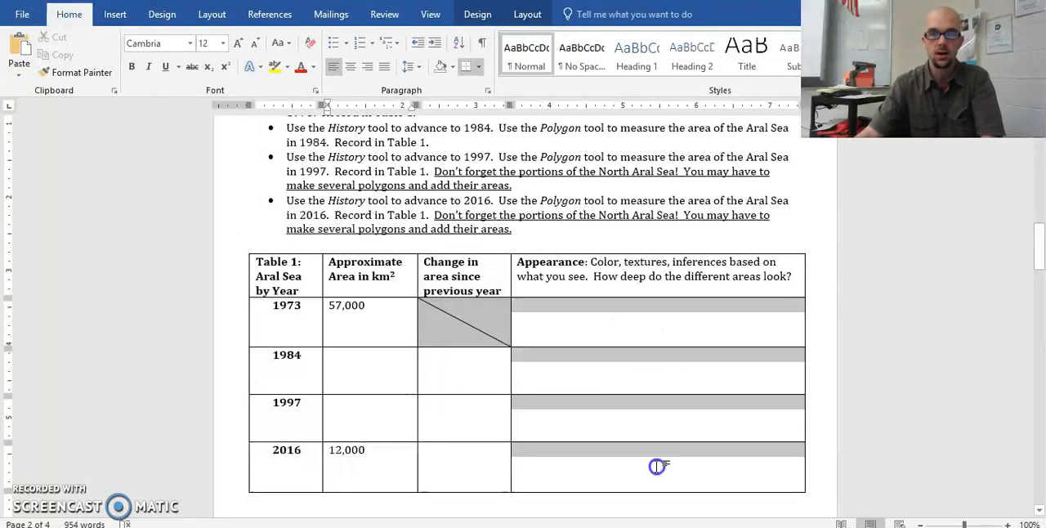
left_click(630, 331)
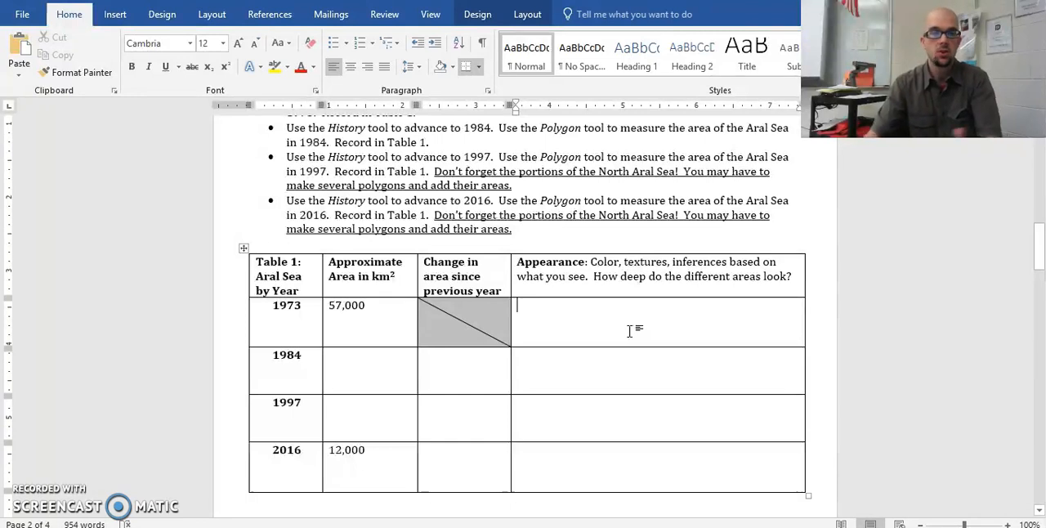
- Clear the approximate area entries from the 1973 to 2016 rows of Table 1
left_click(387, 449)
left_click_drag(388, 450, 348, 323)
key("Delete")
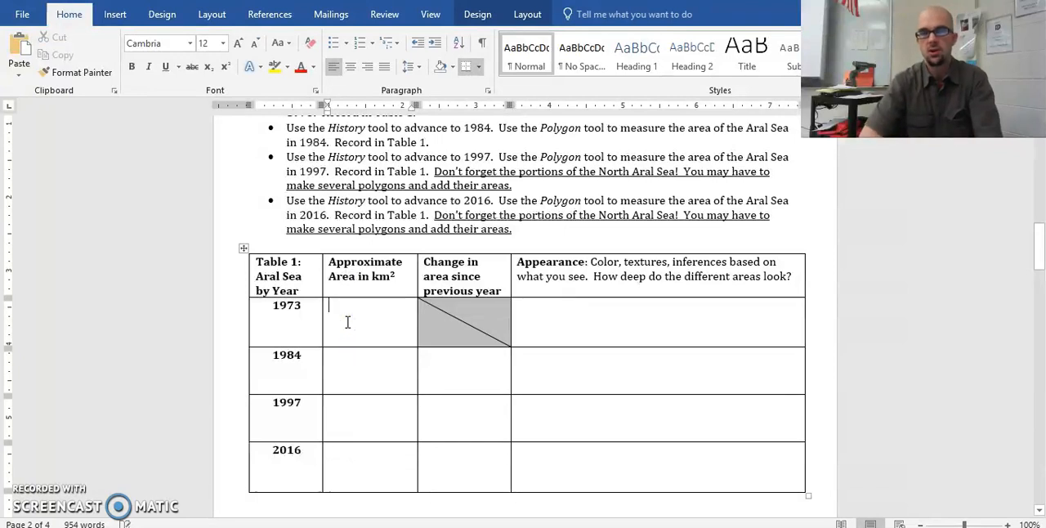
left_click(372, 320)
left_click(219, 383)
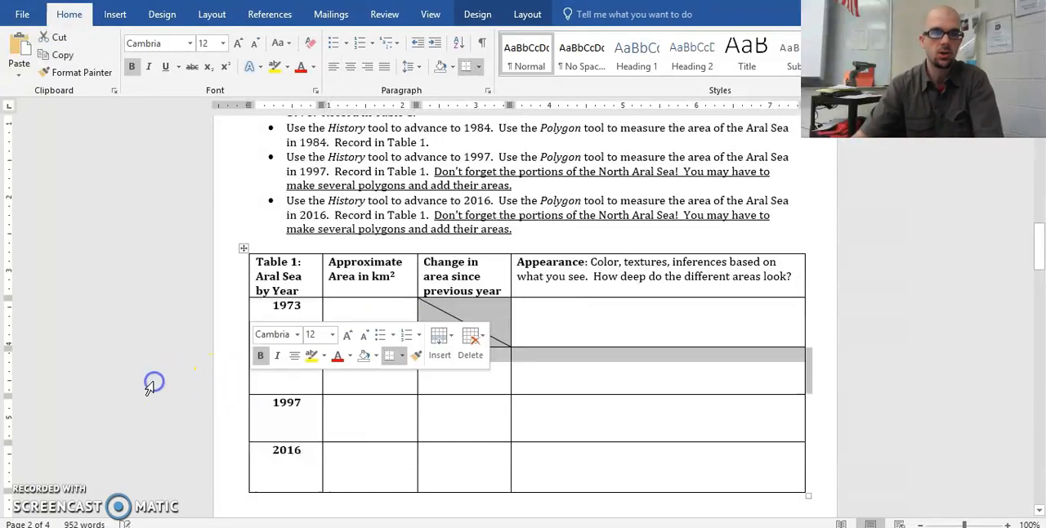
left_click(213, 462)
left_click(789, 364)
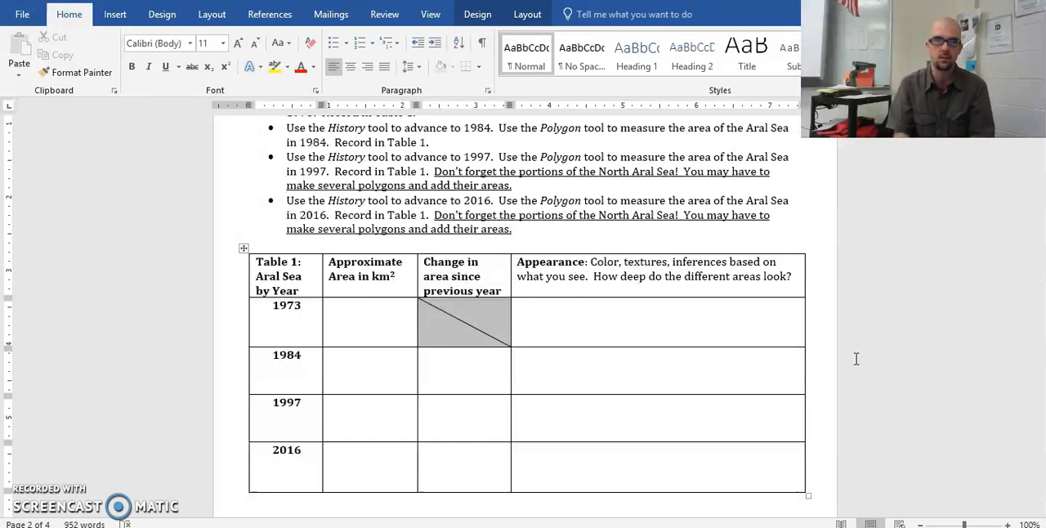
- Examine the Aral Sea questions below Table 1 and the Oroville Dam Spillway Disaster instructions with the dates in Table 2
scroll(846, 328, "down", 3)
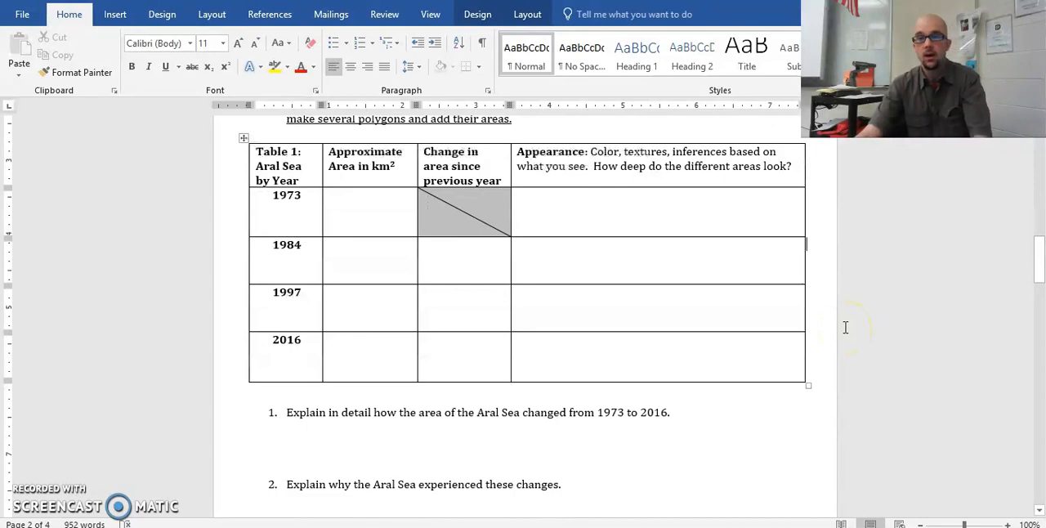
left_click_drag(1039, 263, 1040, 288)
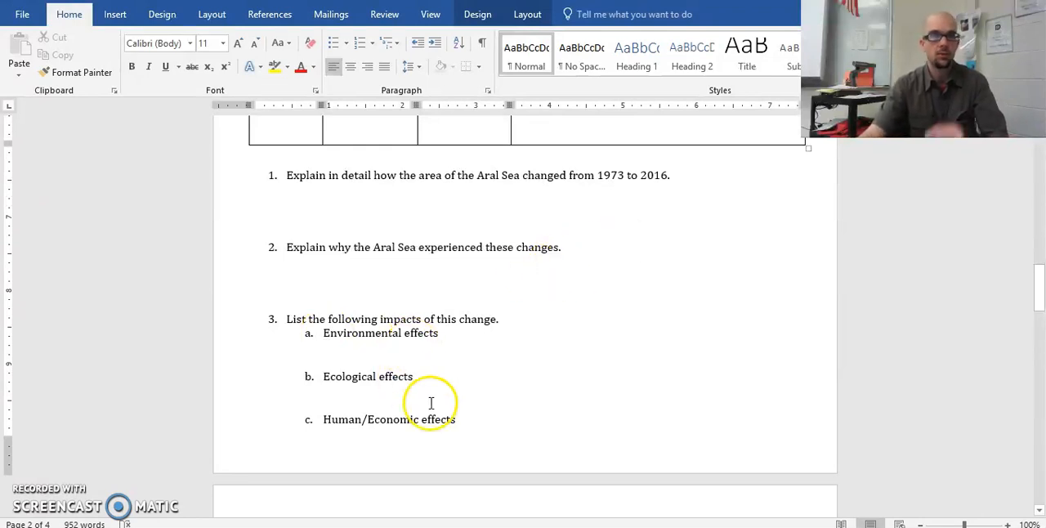
scroll(490, 371, "down", 6)
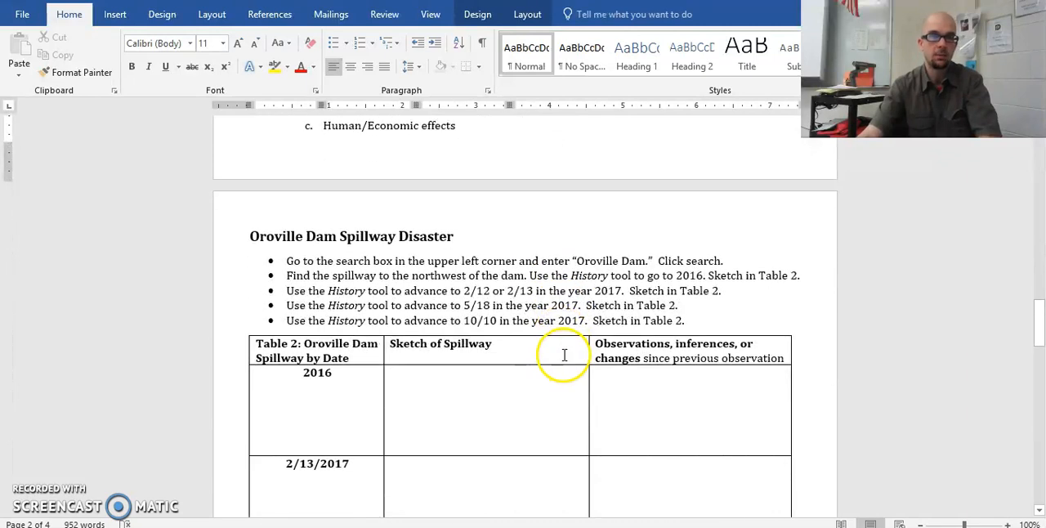
scroll(564, 355, "down", 2)
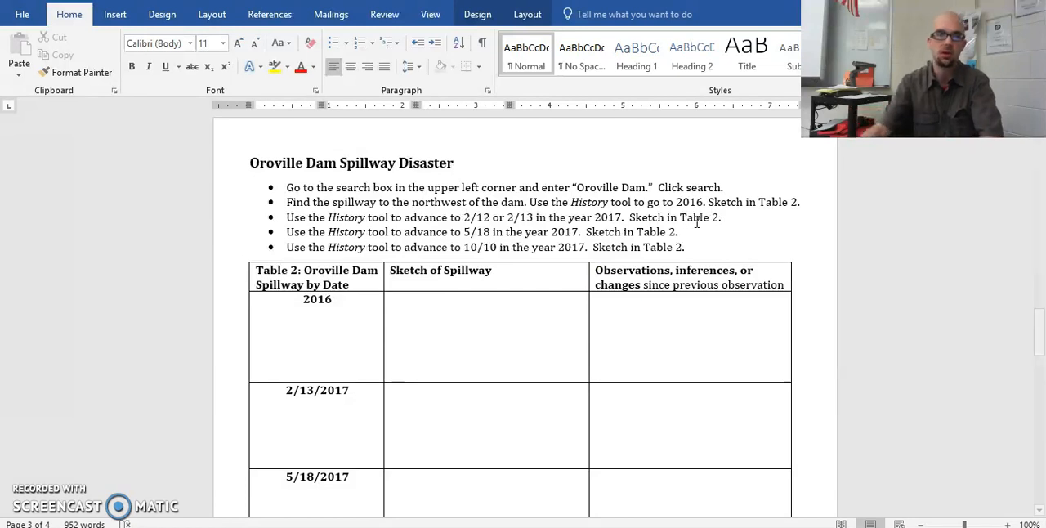
scroll(463, 332, "down", 4)
left_click(338, 229)
left_click(344, 280)
left_click(341, 369)
left_click(333, 435)
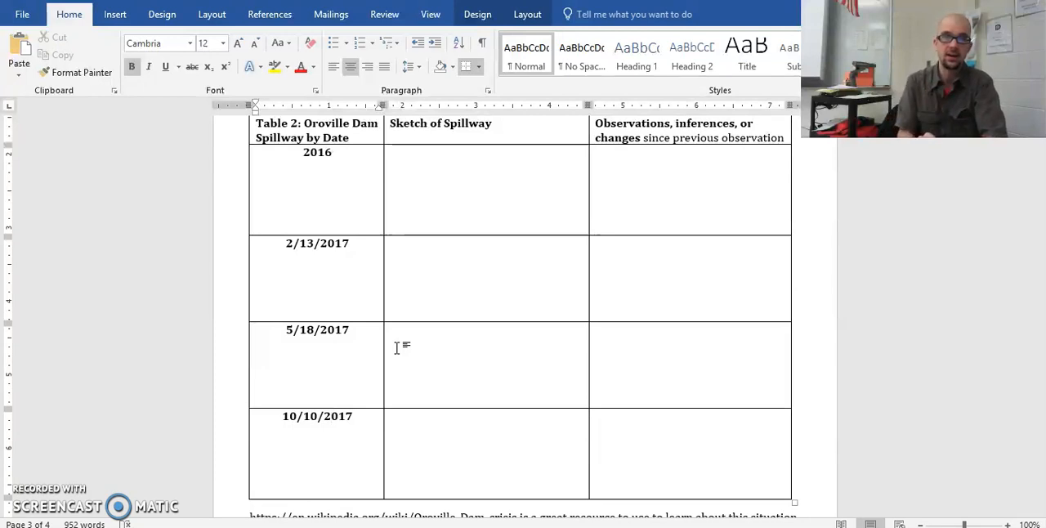
scroll(428, 362, "up", 1)
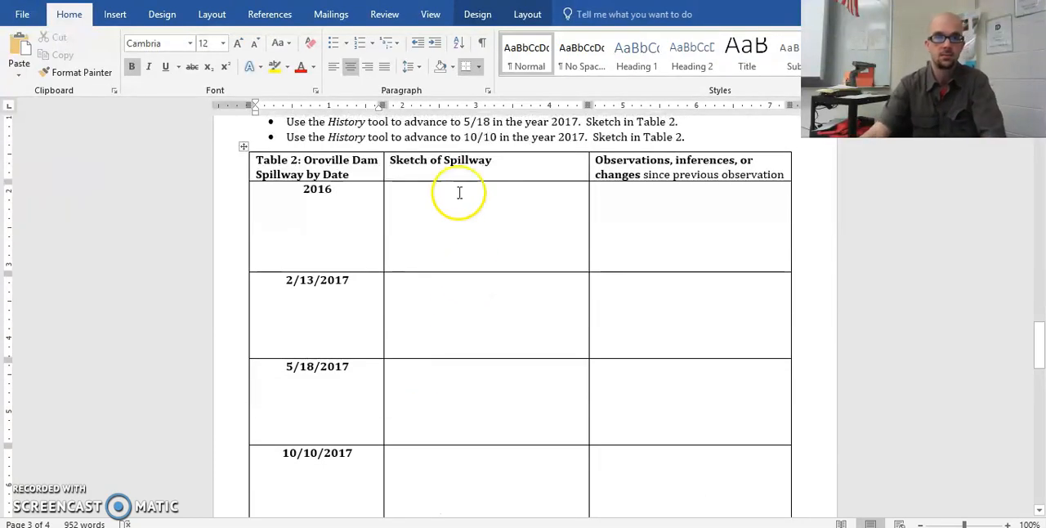
- Examine the Bento Rodrigues section, highlighting the coordinates 20.232S, 43.442W and reviewing Table 3 and its questions, and return to the worksheet's first page
scroll(678, 276, "down", 10)
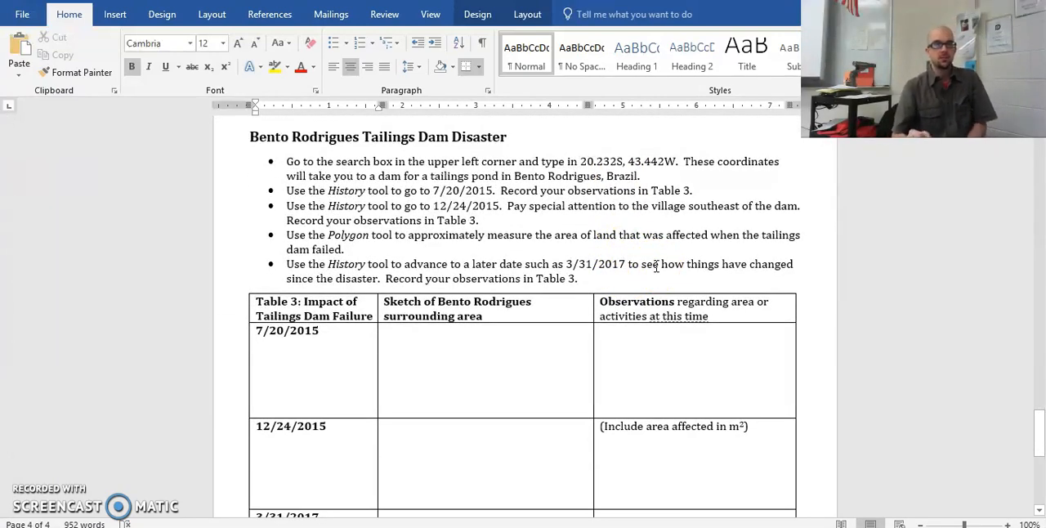
left_click_drag(580, 161, 670, 161)
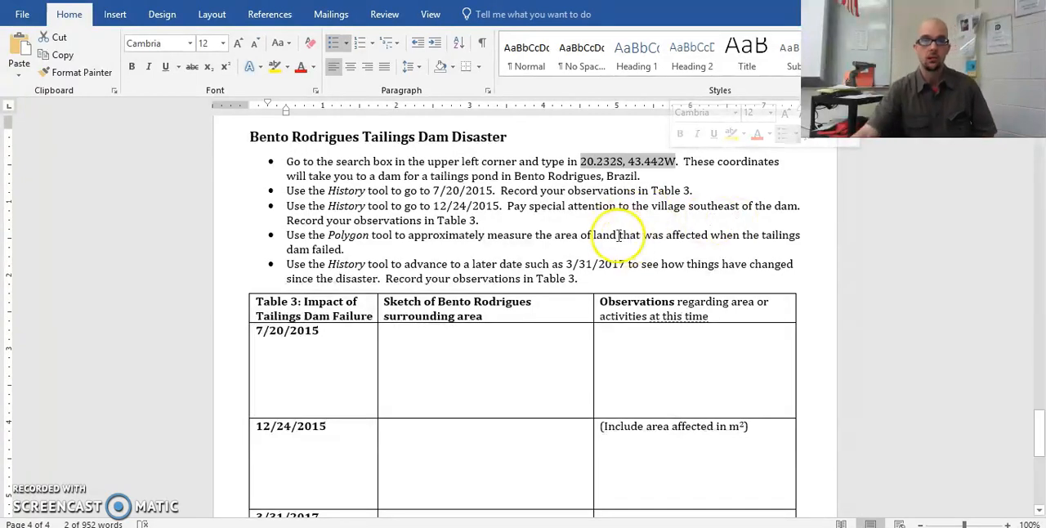
scroll(464, 227, "down", 2)
scroll(318, 269, "up", 3)
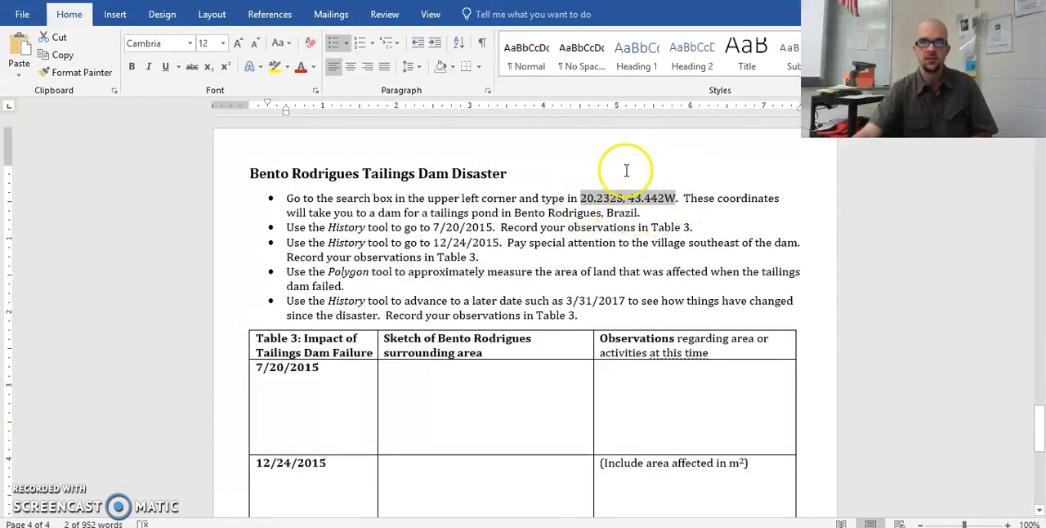
scroll(334, 262, "down", 3)
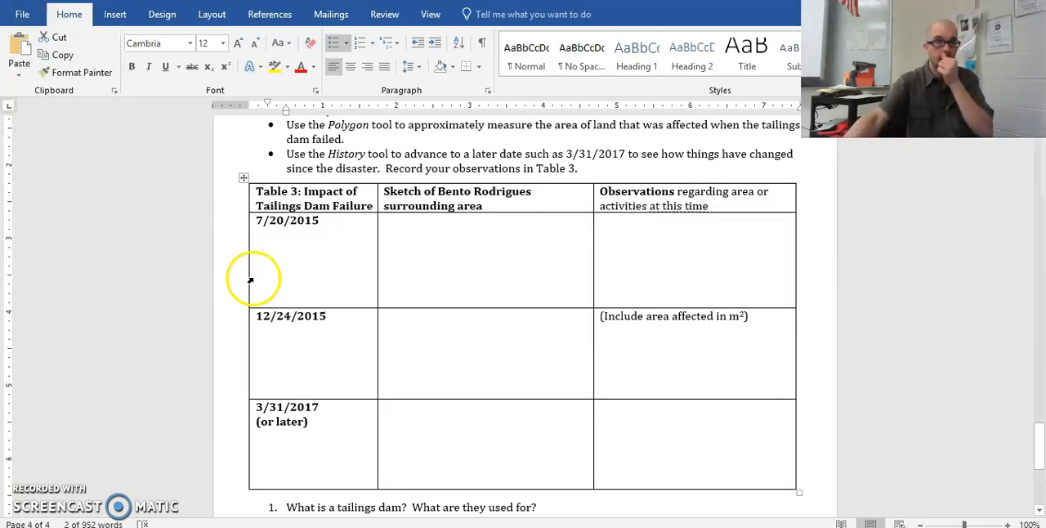
scroll(327, 302, "down", 5)
scroll(423, 368, "down", 1)
scroll(425, 421, "up", 15)
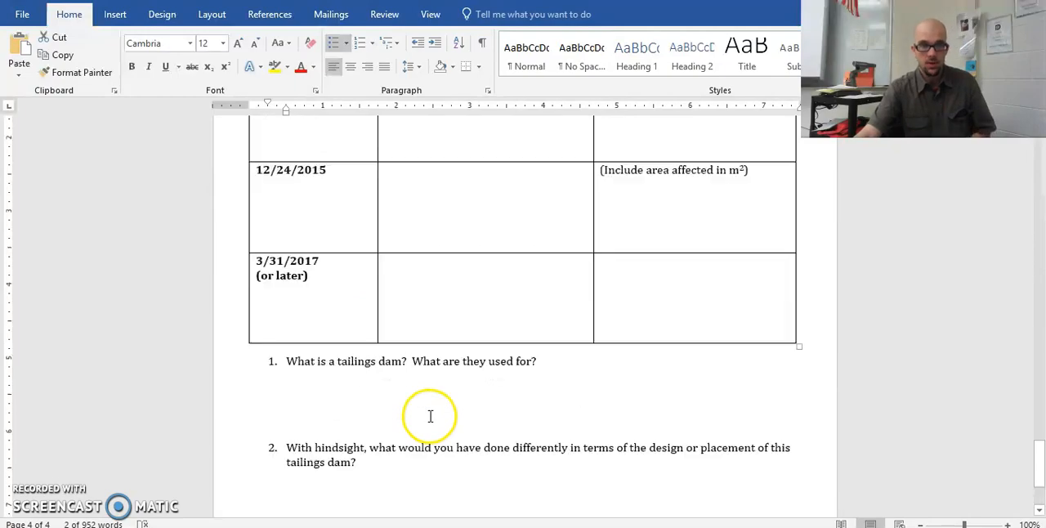
scroll(426, 403, "up", 20)
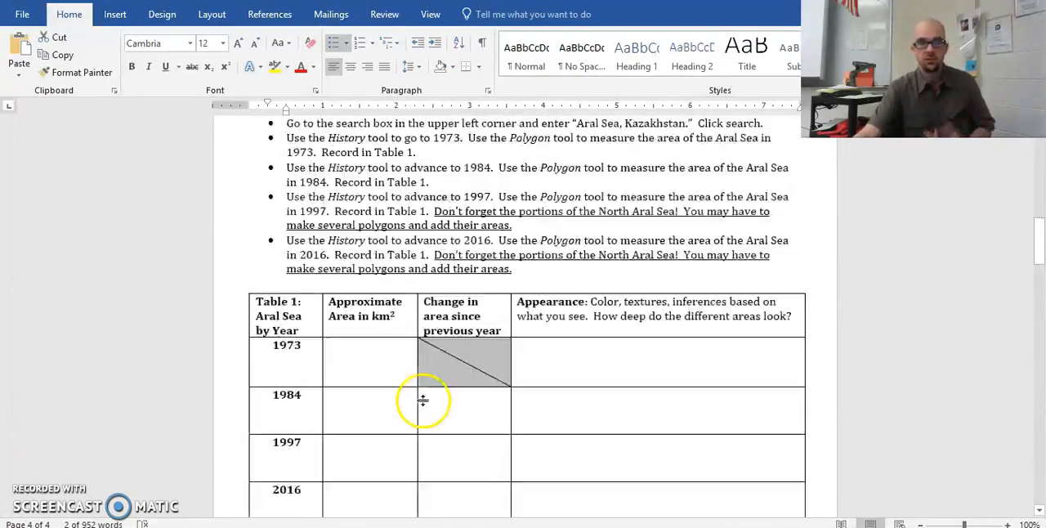
scroll(712, 320, "down", 2)
scroll(806, 327, "up", 3)
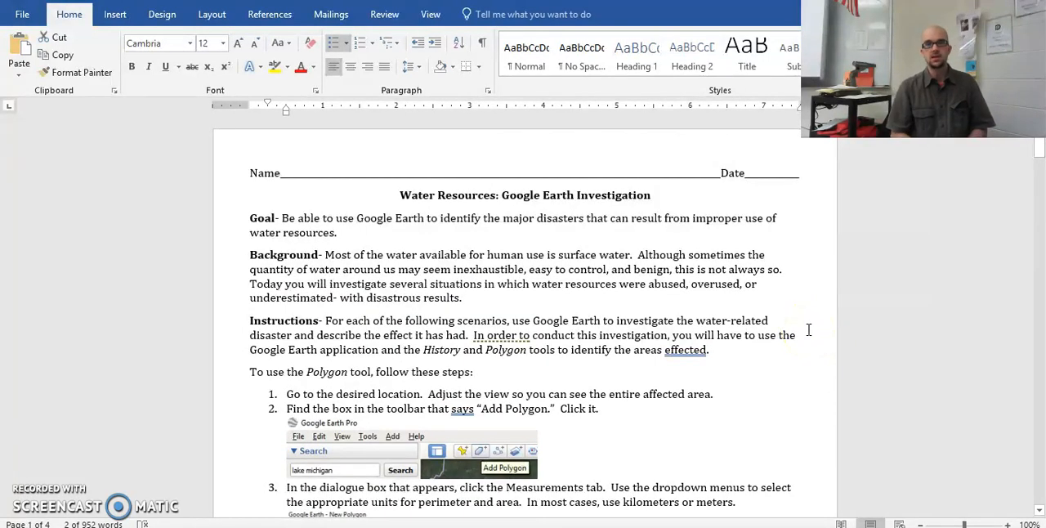